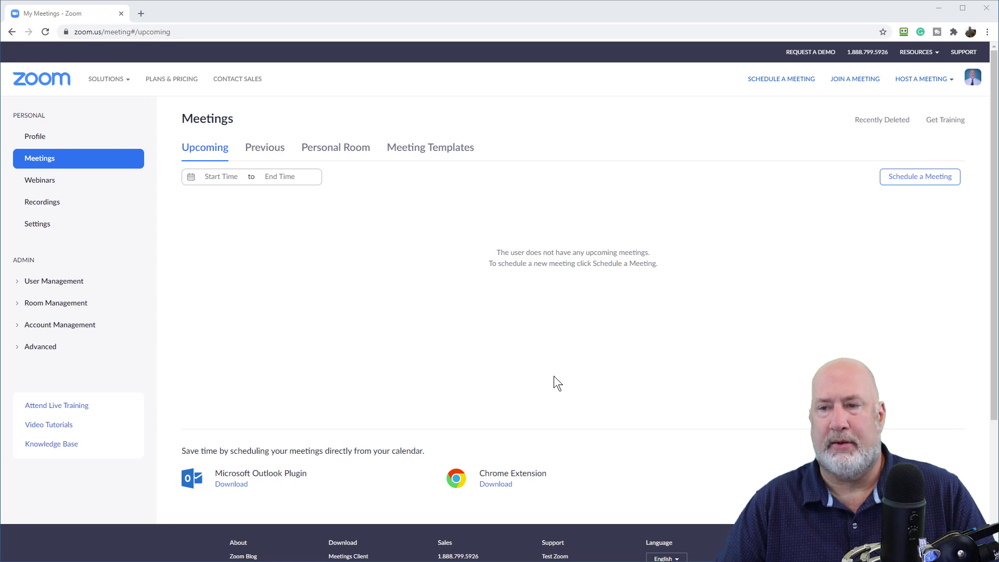
# View the polls saved for the Personal Room in Meetings
pyautogui.click(35, 170)
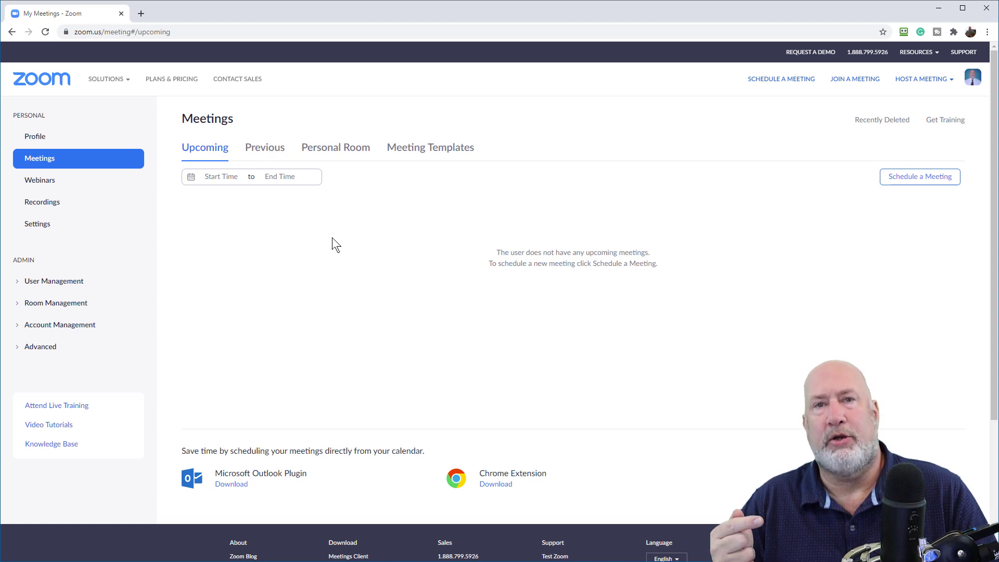
pyautogui.click(347, 156)
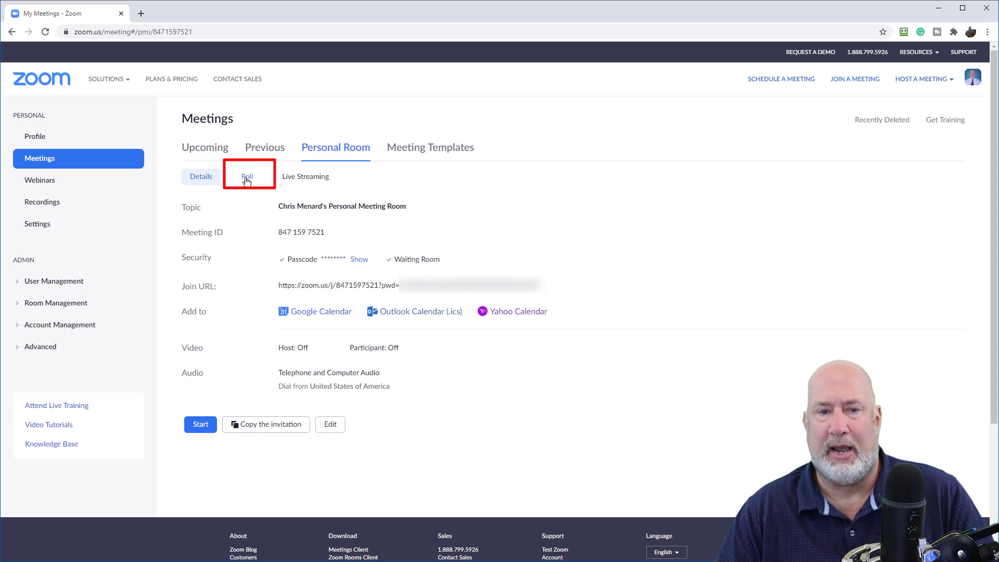
pyautogui.click(247, 178)
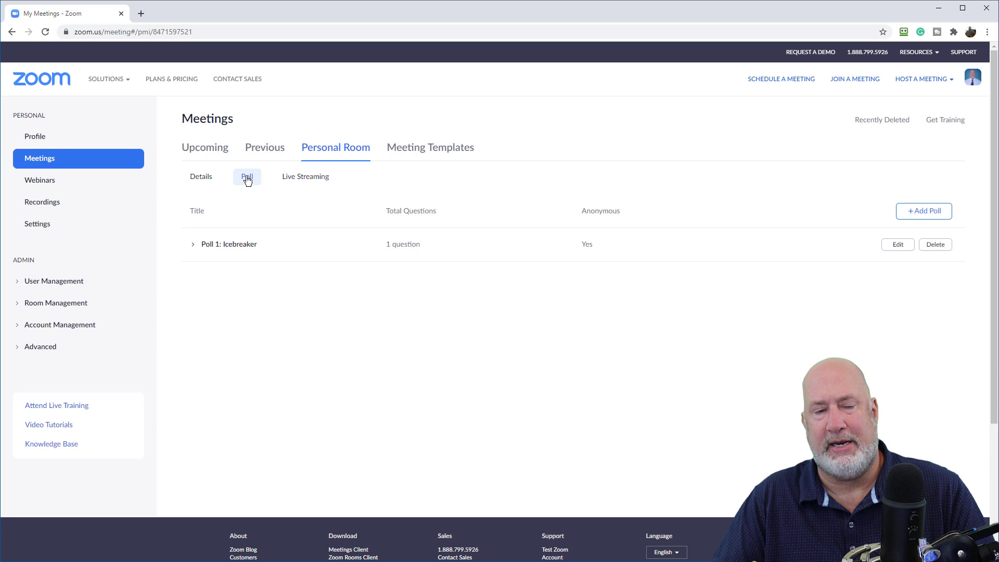
# Look at the form for scheduling a meeting and at the Meeting Templates list
pyautogui.click(46, 160)
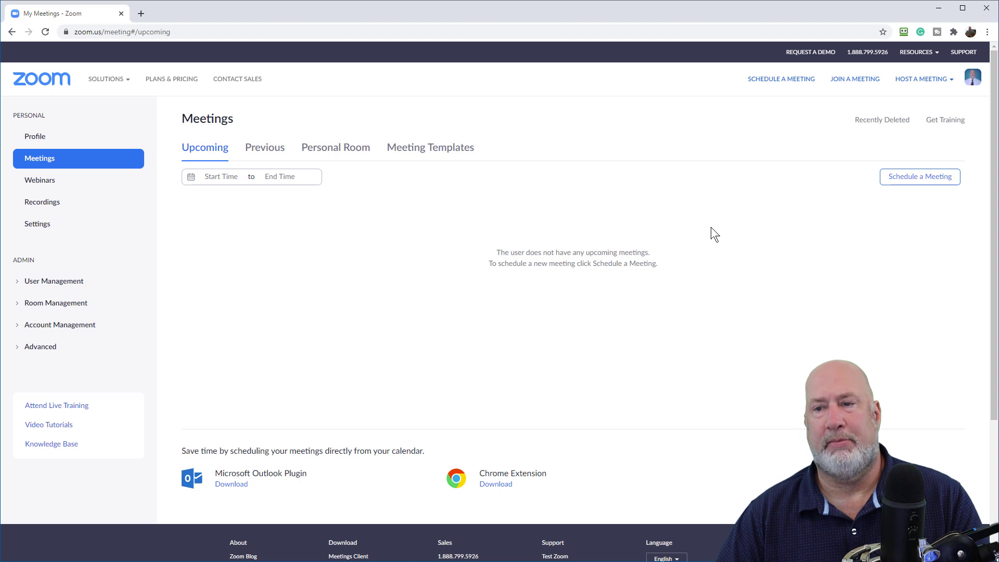
pyautogui.click(911, 180)
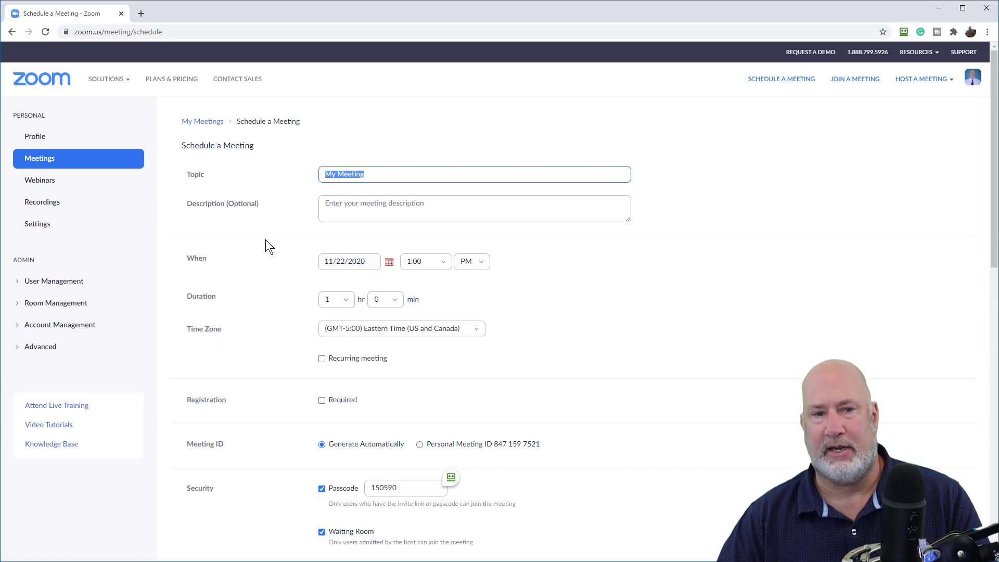
pyautogui.click(42, 162)
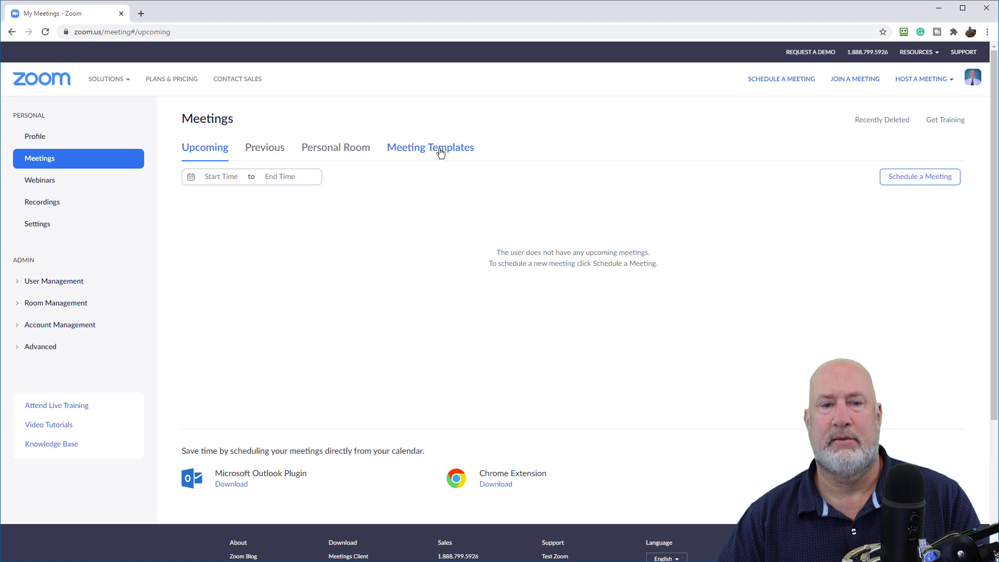
pyautogui.click(441, 152)
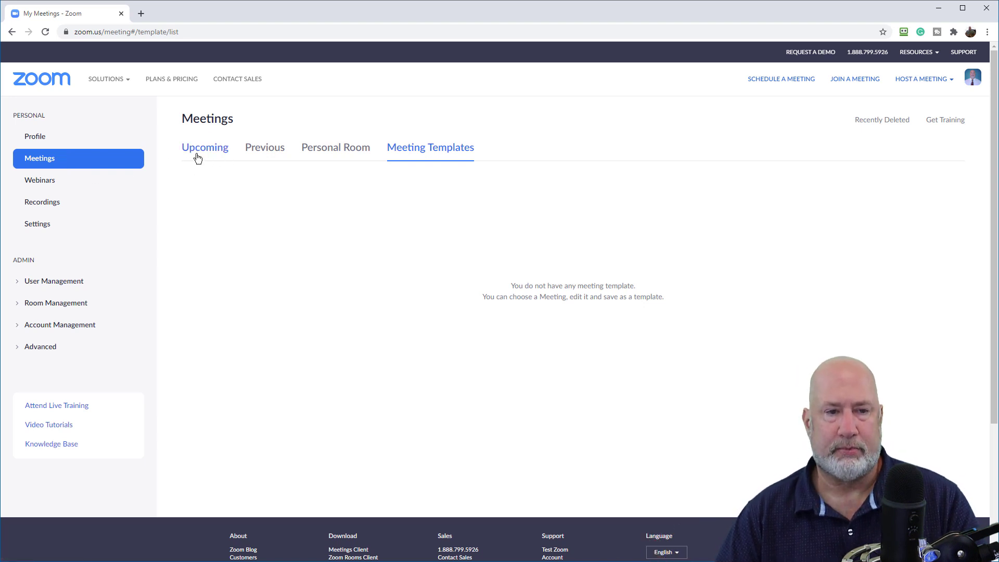
# Schedule a new meeting with the topic "Excel Poll Question" and a duration of 3 hours
pyautogui.click(33, 166)
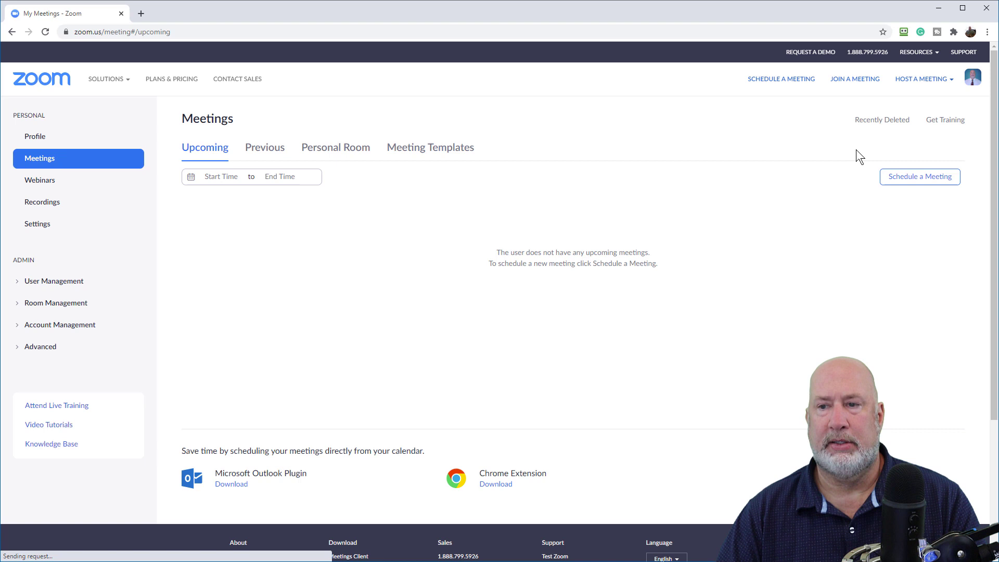
pyautogui.click(927, 187)
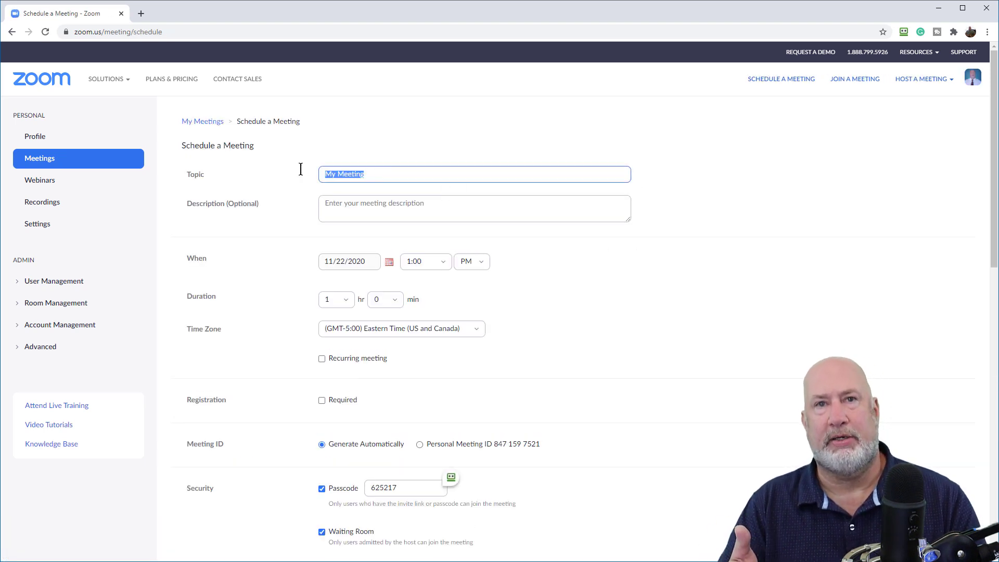
pyautogui.write('E')
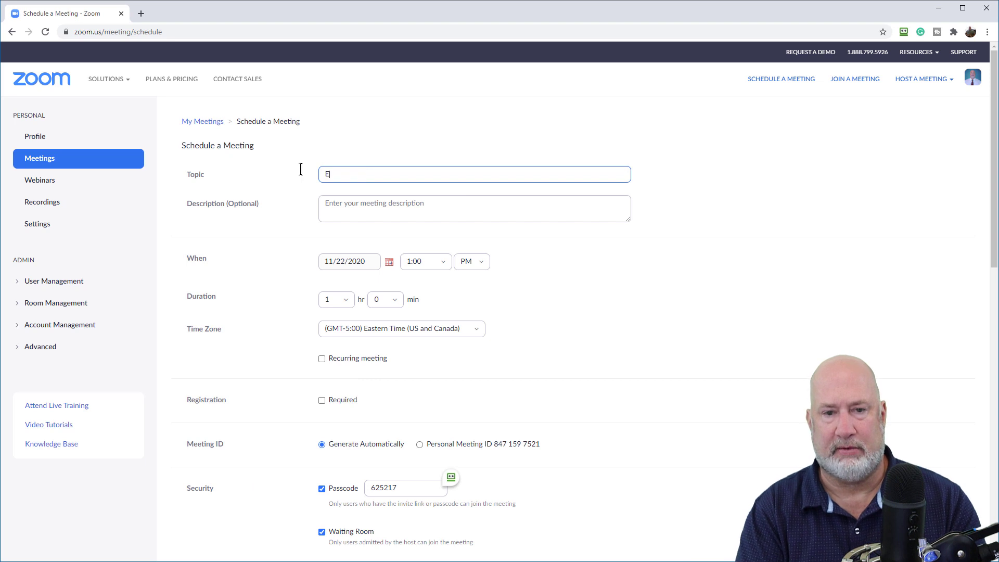
pyautogui.write('xcel Poll')
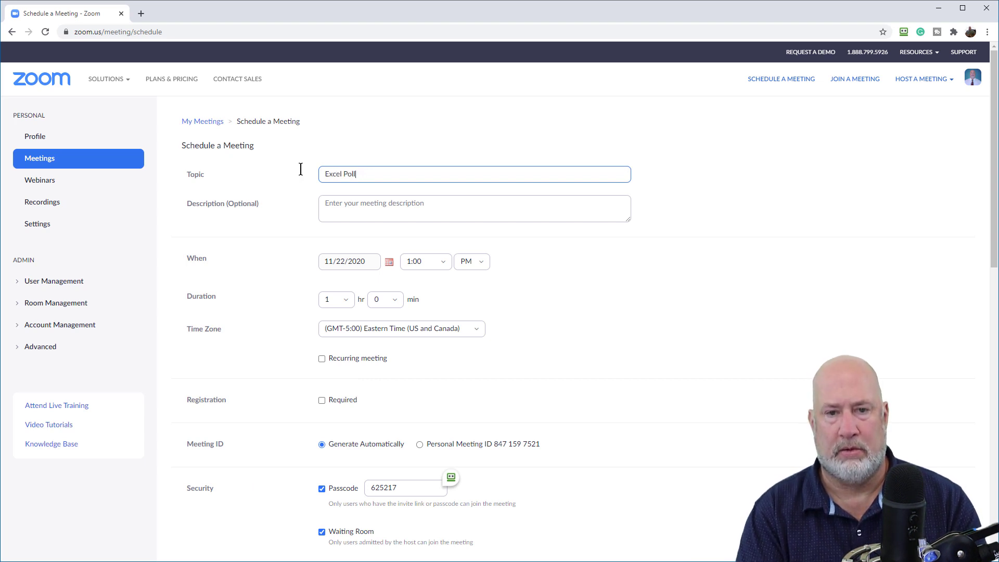
pyautogui.write(' Qeu')
pyautogui.press('BackSpace')
pyautogui.write('uestion')
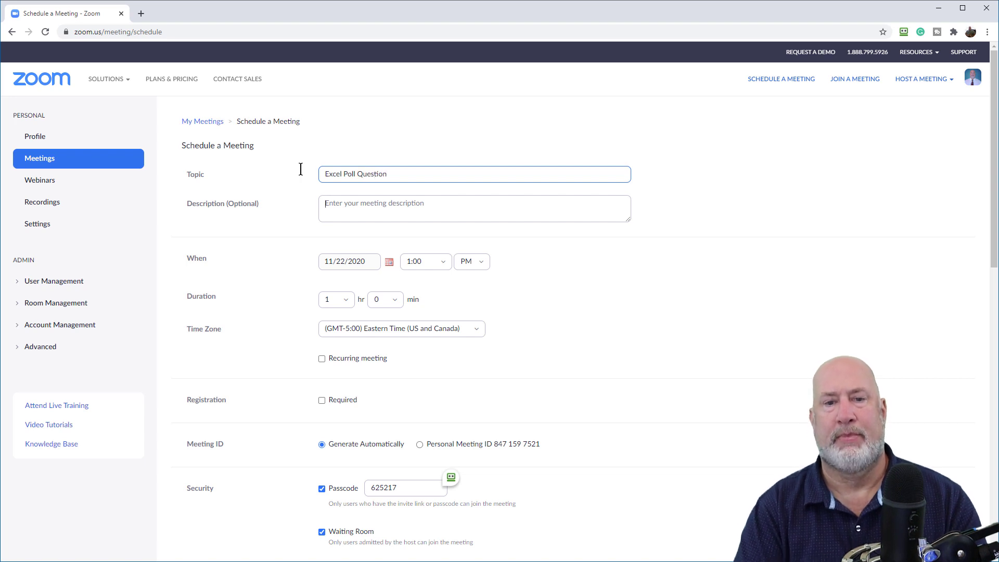
pyautogui.press('Tab')
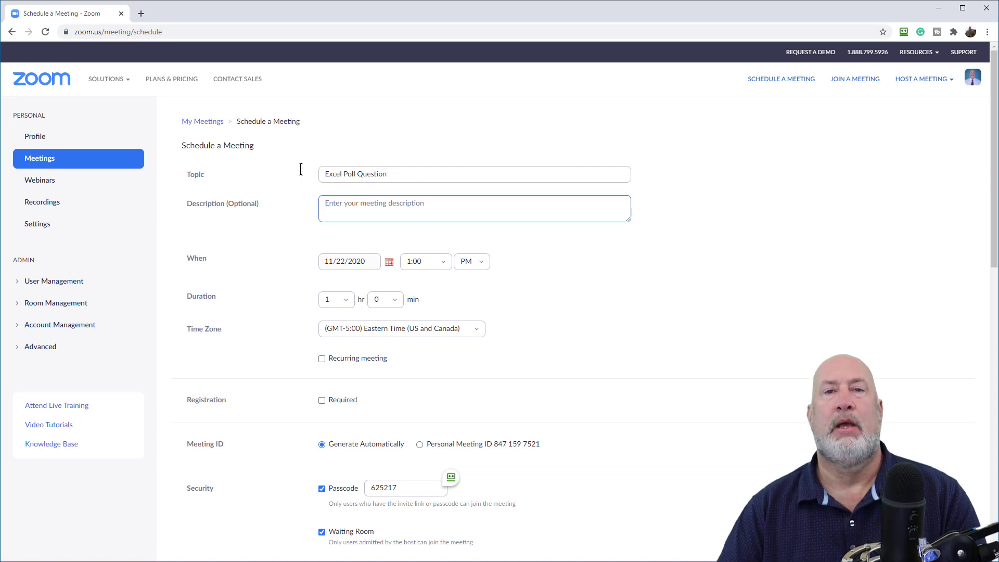
pyautogui.click(343, 302)
pyautogui.click(332, 377)
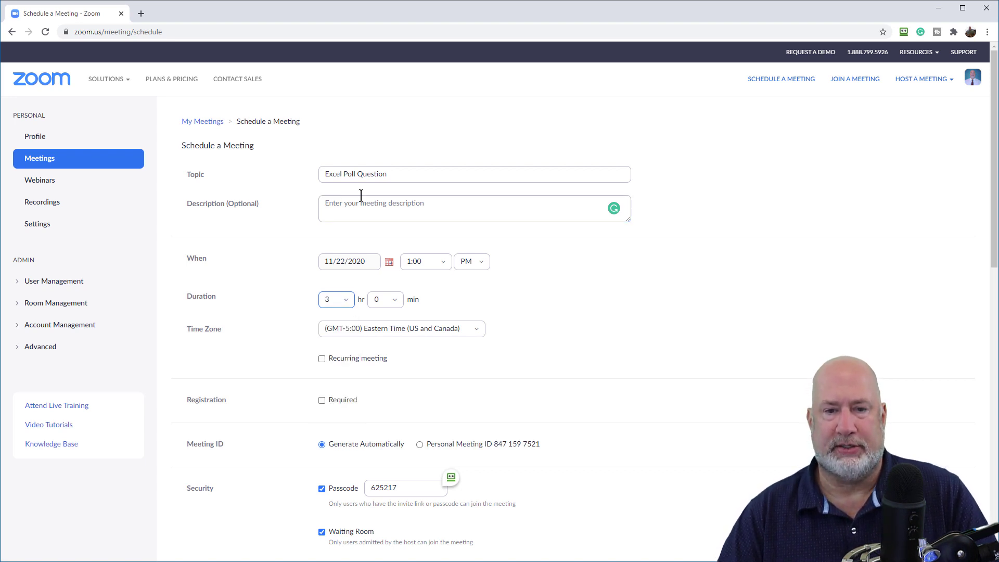
# Turn off the meeting's passcode requirement, leaving the Waiting Room on, and save the meeting
pyautogui.scroll(-3, 491, 289)
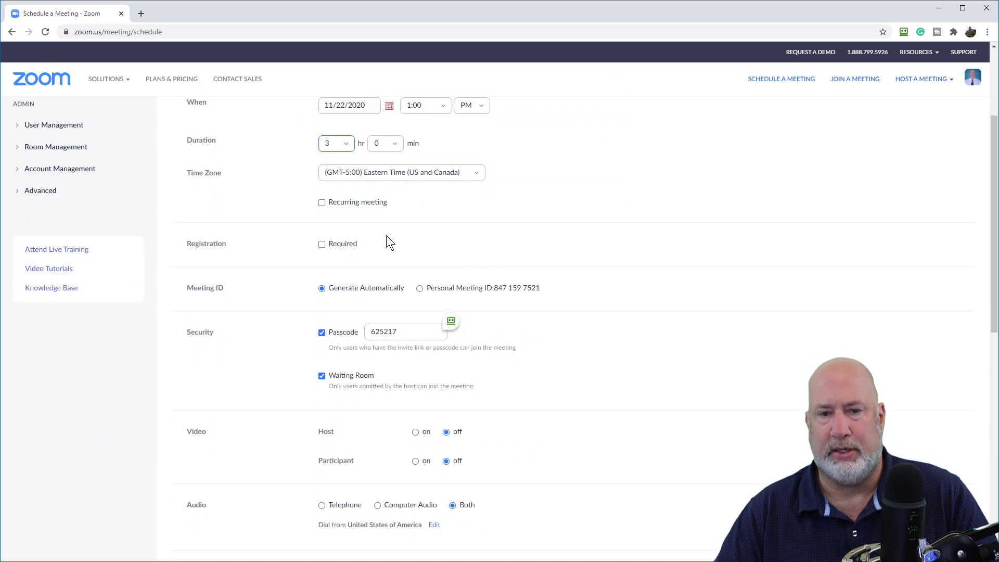
pyautogui.scroll(-3, 373, 233)
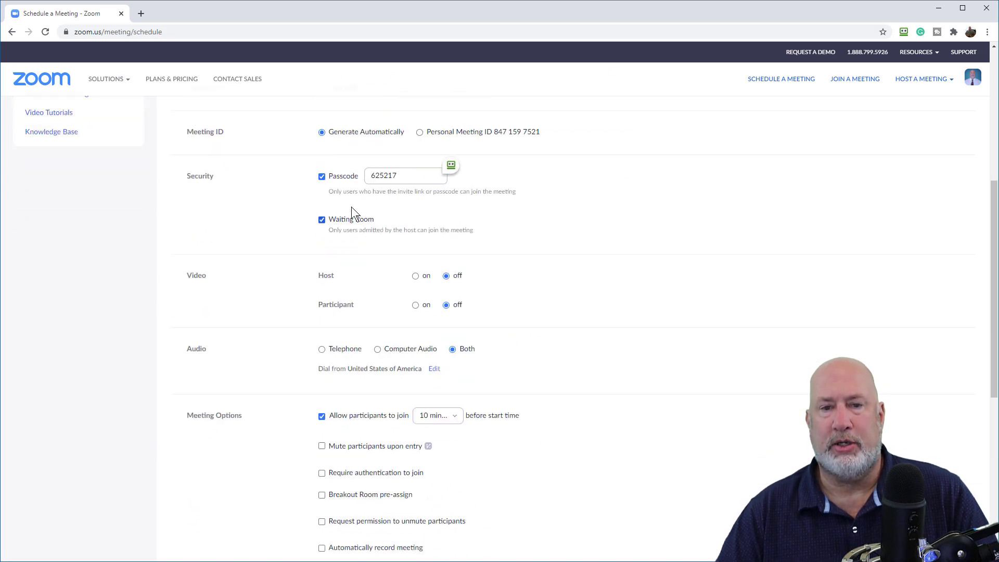
pyautogui.click(322, 177)
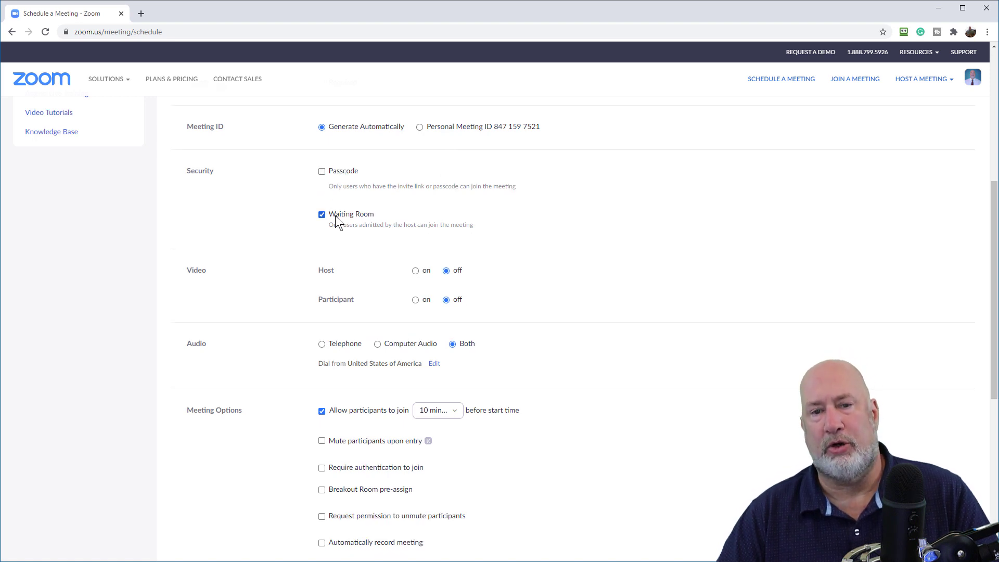
pyautogui.click(321, 171)
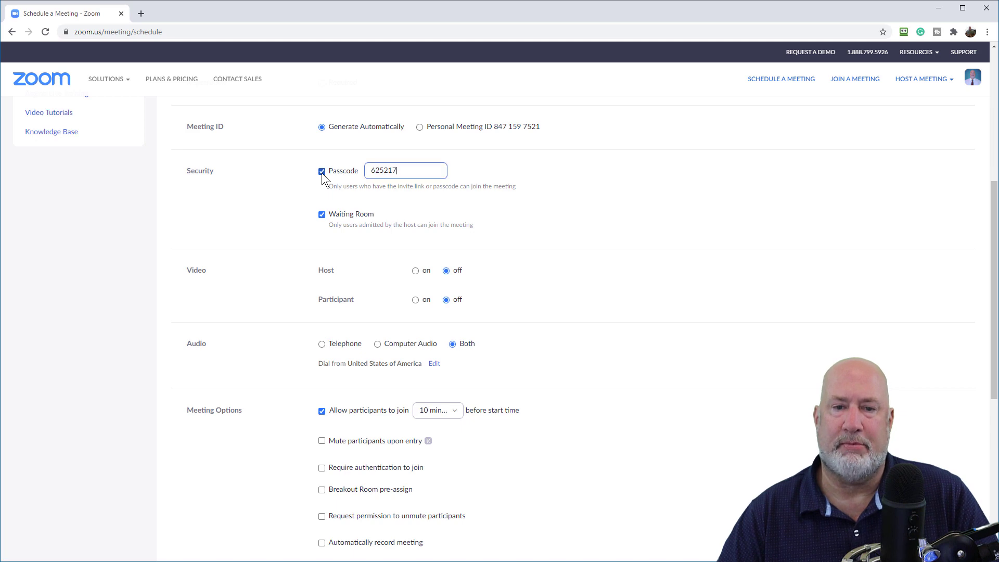
pyautogui.click(321, 172)
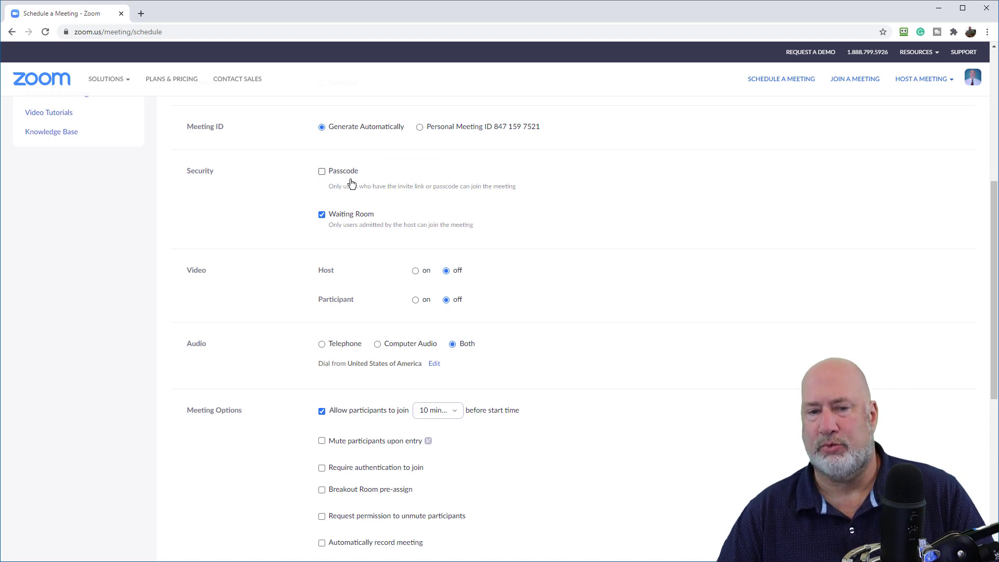
pyautogui.scroll(-3, 363, 191)
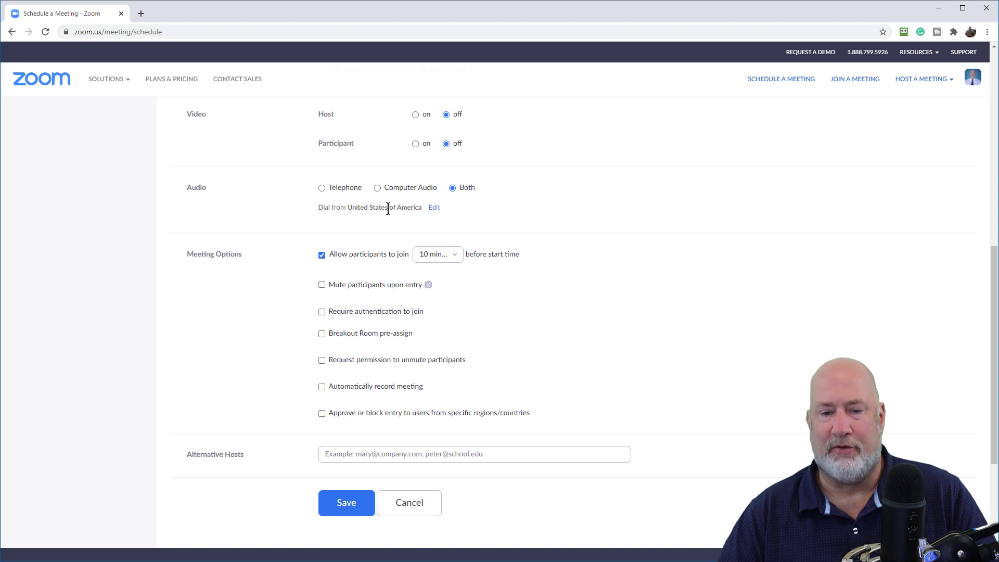
pyautogui.click(347, 506)
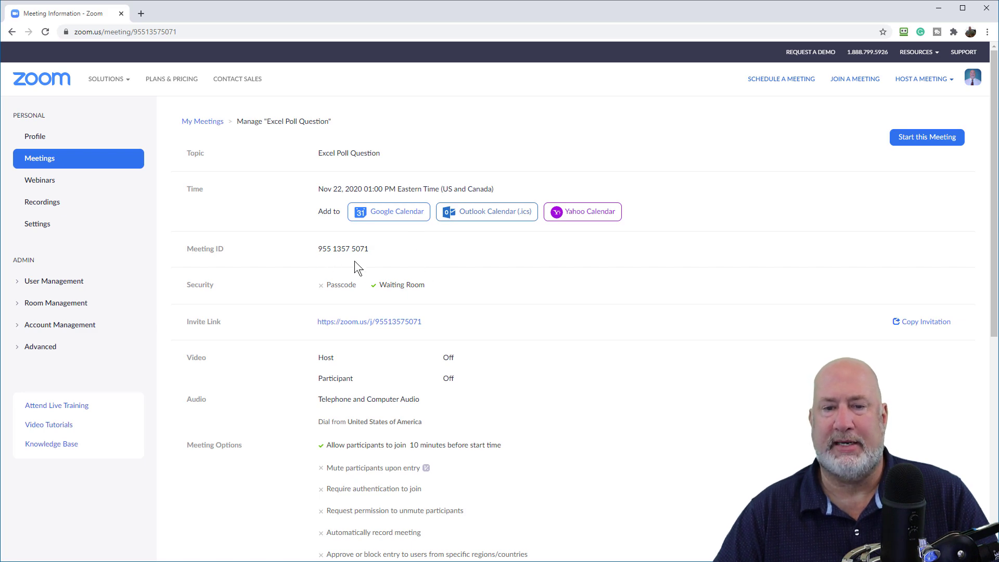
# Add a poll to the saved meeting and title it "IceBreaker"
pyautogui.scroll(-3, 438, 271)
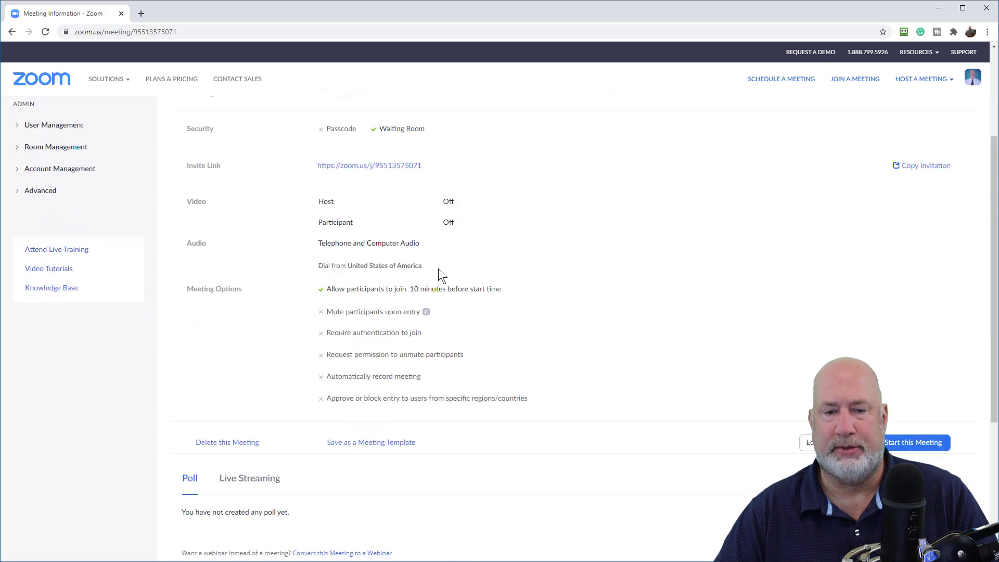
pyautogui.scroll(-3, 450, 271)
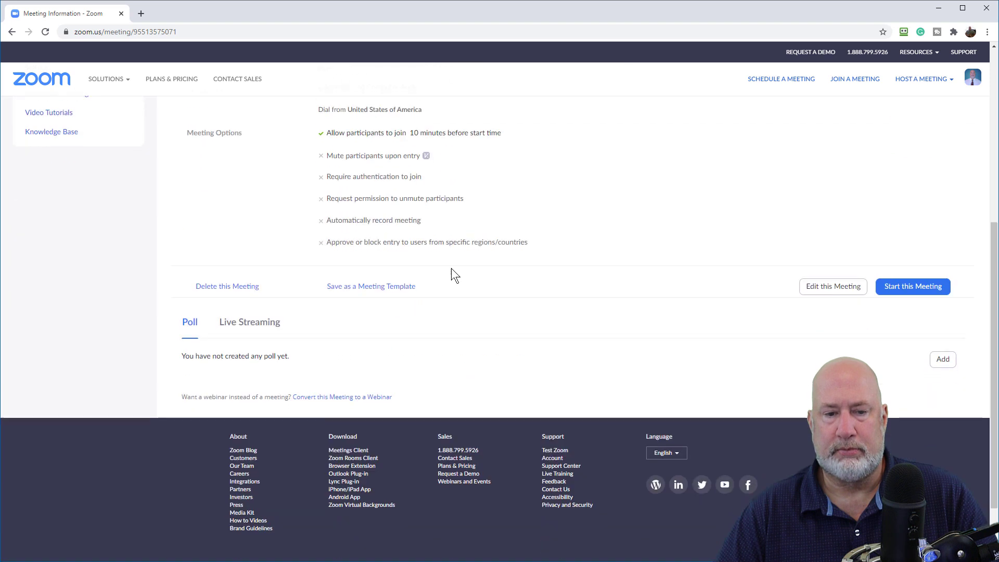
pyautogui.click(943, 360)
pyautogui.click(427, 137)
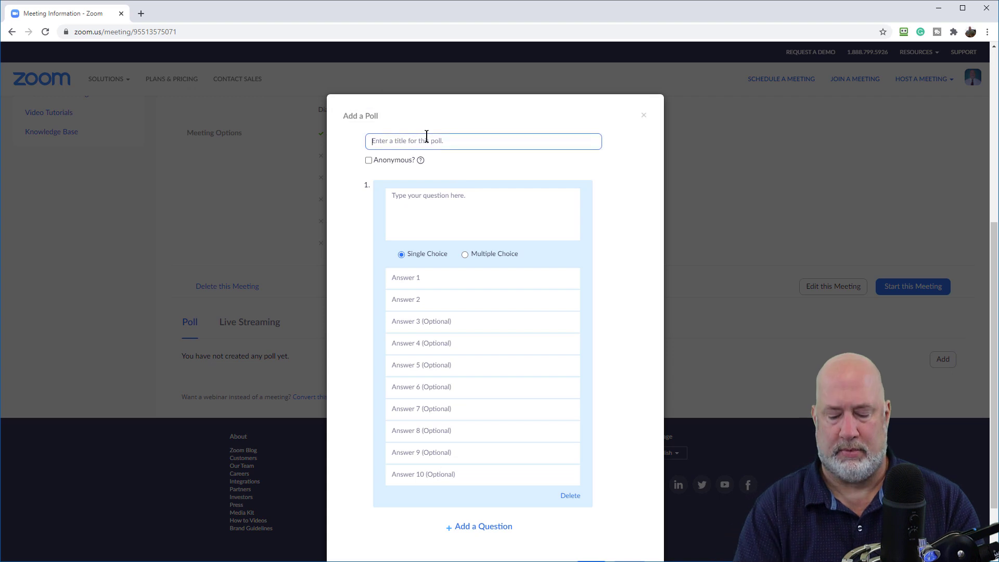
pyautogui.write('IceBre')
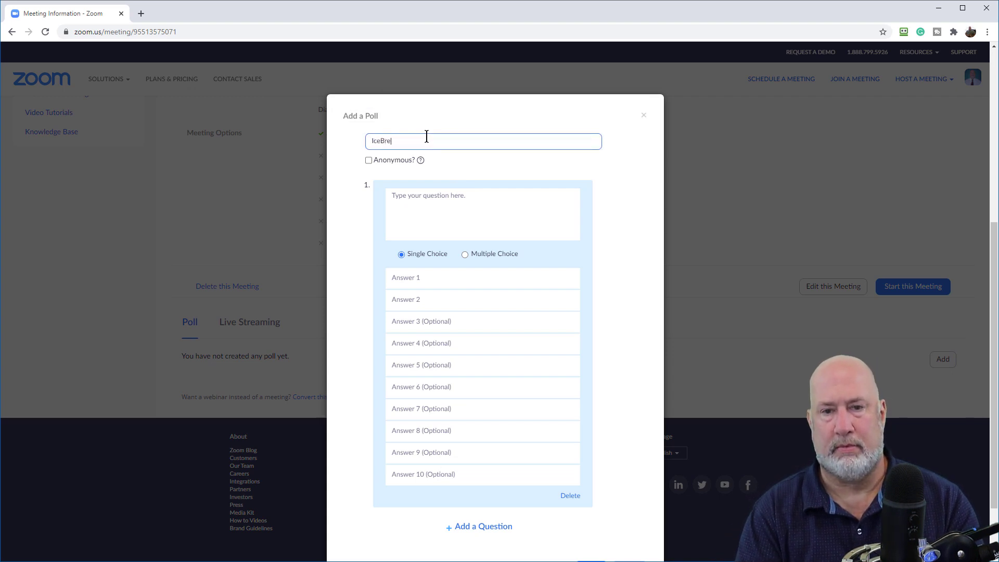
pyautogui.write('aker')
# Enter "Have you used Excel before?" as the poll's first question
pyautogui.press('Tab')
pyautogui.press('Tab')
pyautogui.press('Tab')
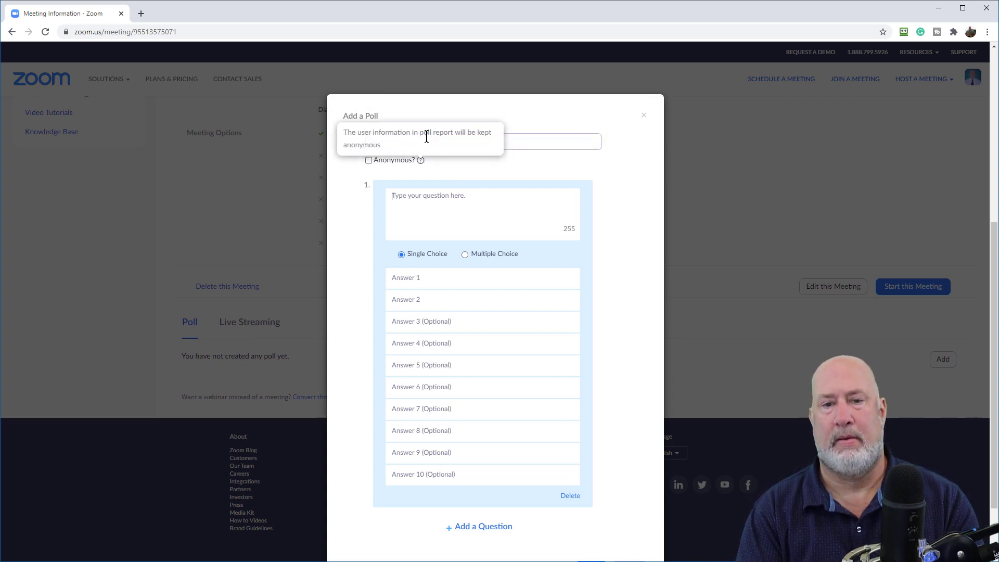
pyautogui.write('Have you us')
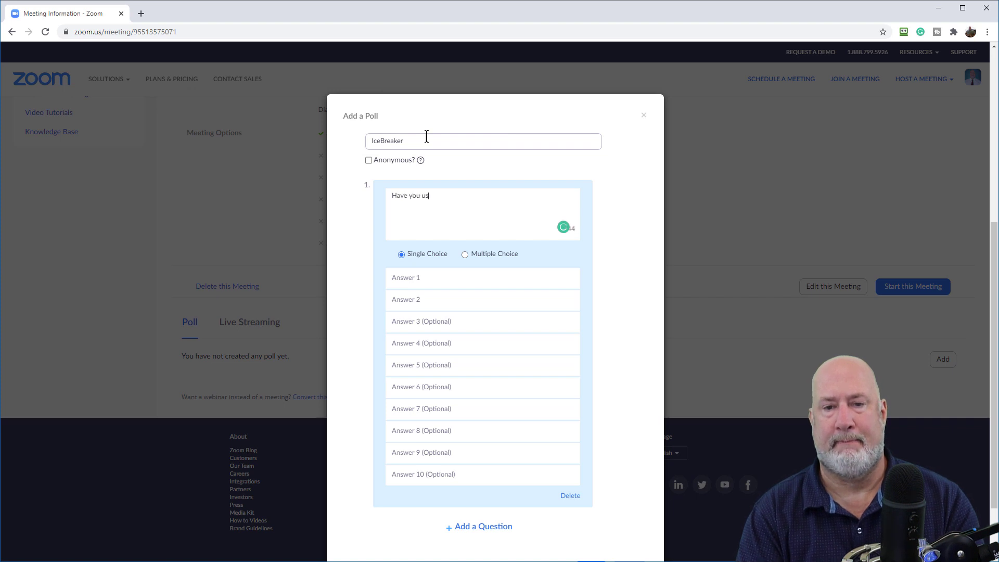
pyautogui.write('ed Excel before?')
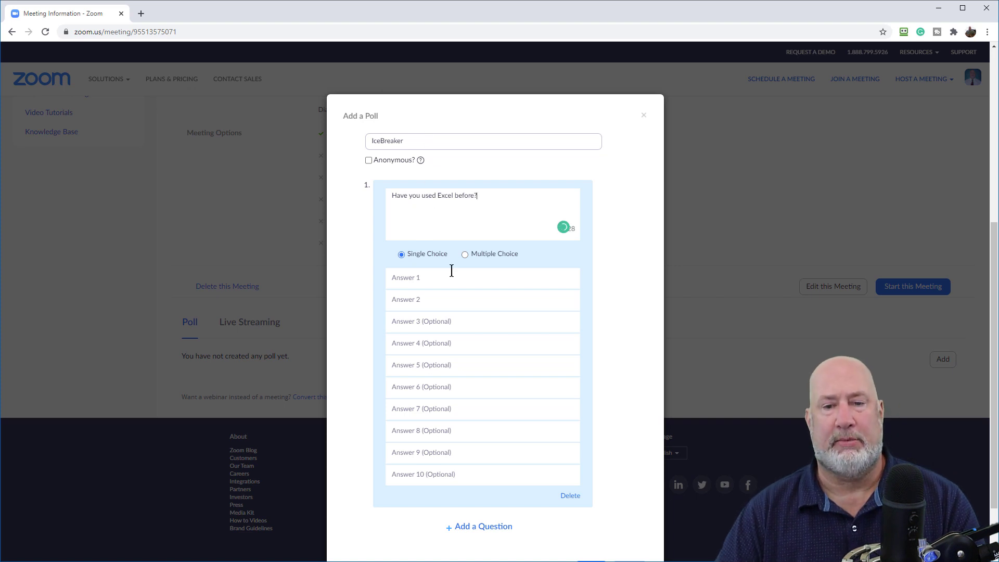
# Give the first question the two answers "Yes" and "No"
pyautogui.click(452, 278)
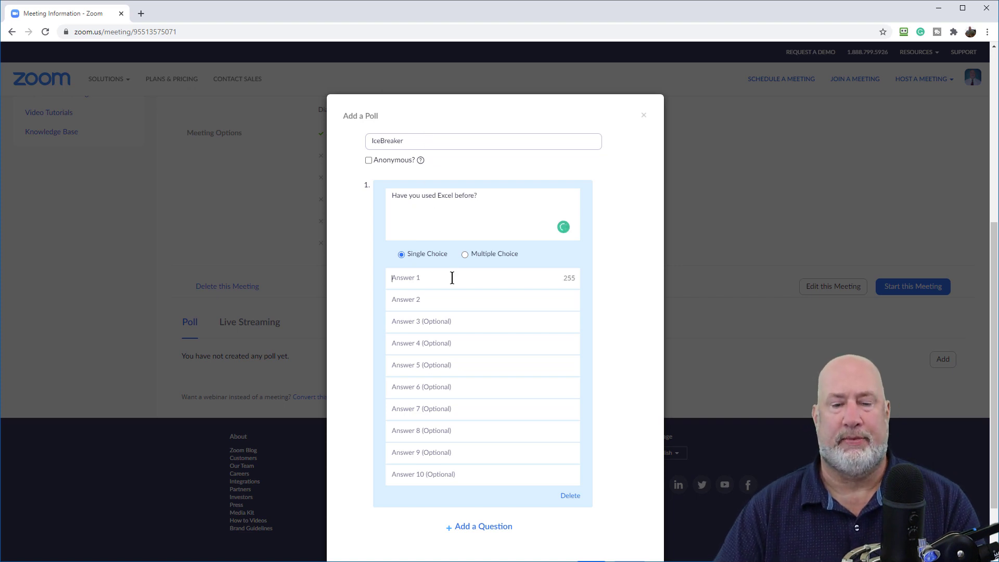
pyautogui.write('Yes')
pyautogui.press('Tab')
pyautogui.write('n')
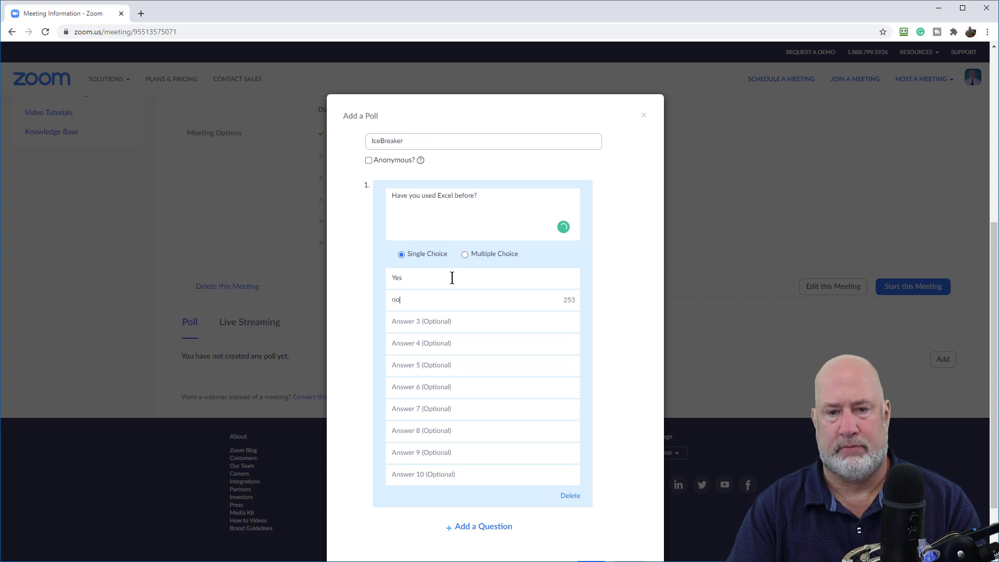
pyautogui.press('BackSpace')
pyautogui.write('No')
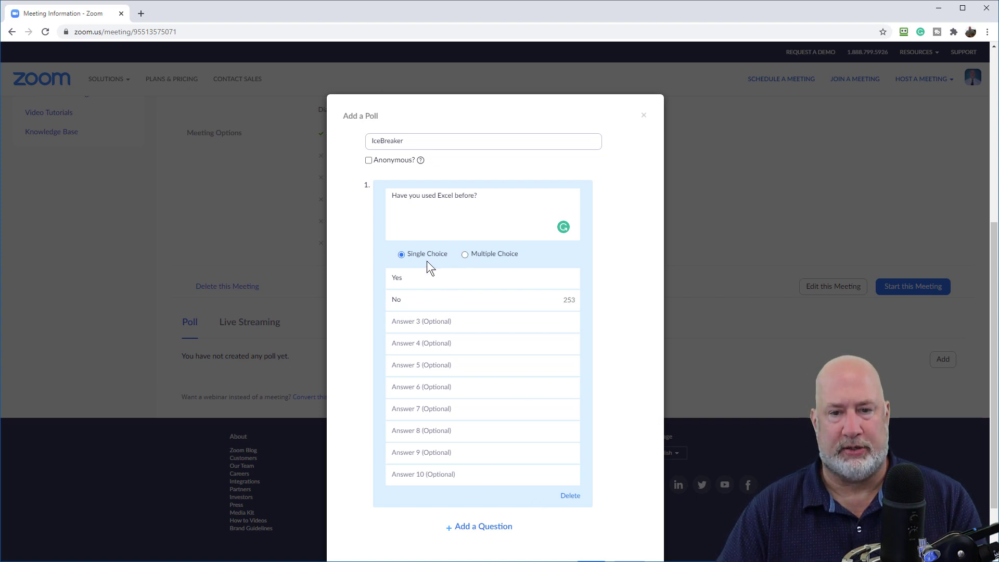
# Add a second question to the poll reading "What is your favorite Excel features?", with "Excel" capitalized
pyautogui.click(482, 527)
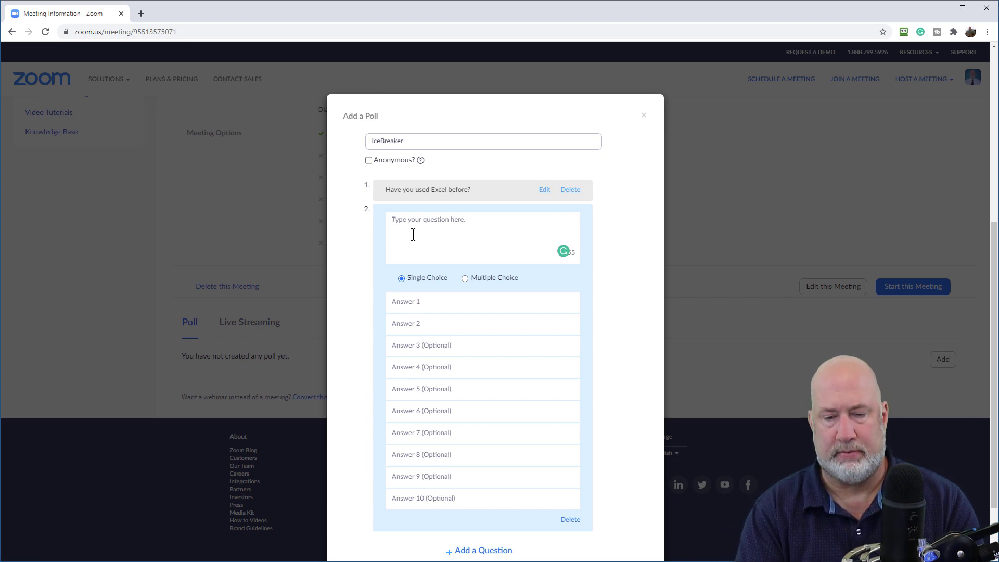
pyautogui.write('W')
pyautogui.press('BackSpace')
pyautogui.write('What')
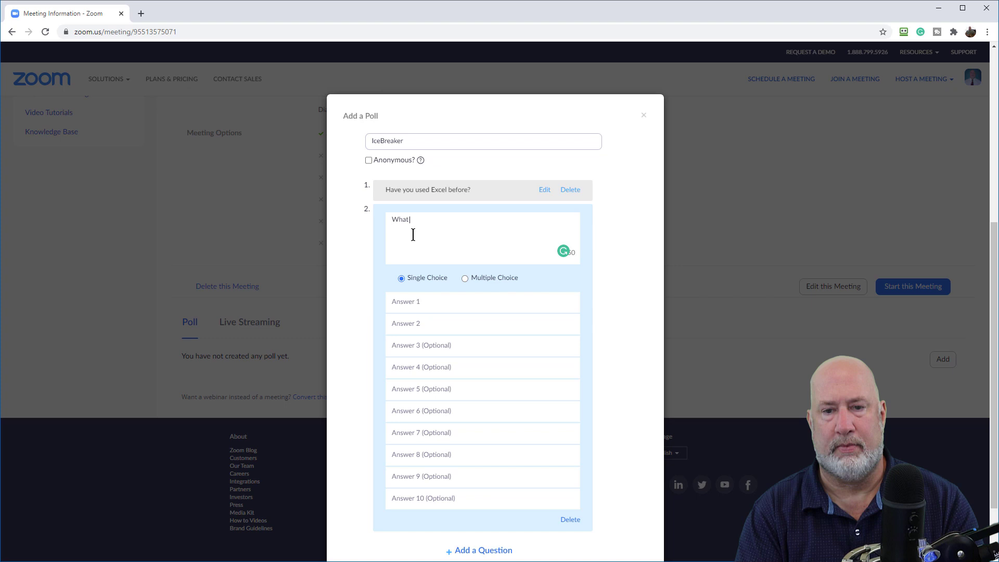
pyautogui.write(' is your f')
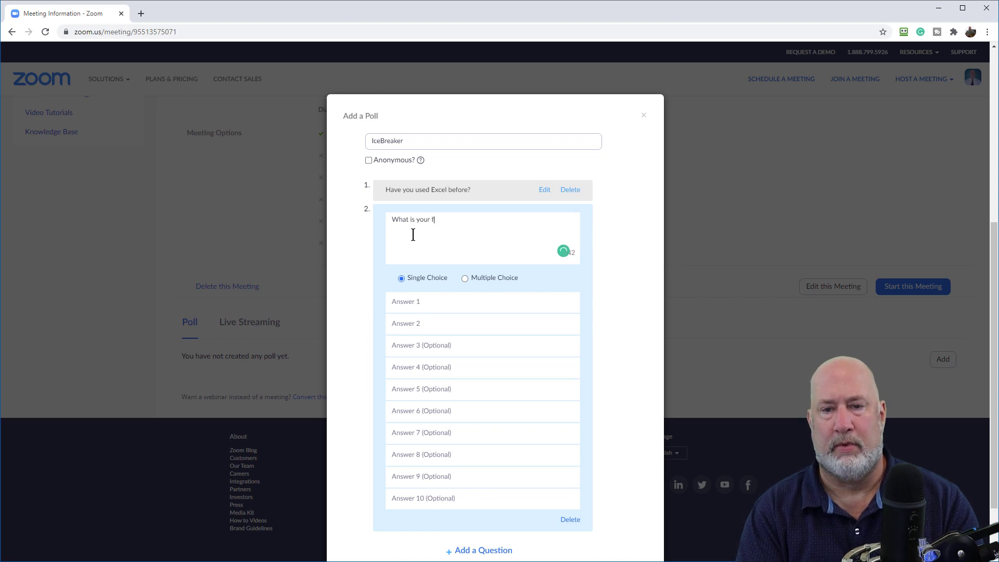
pyautogui.write('avorite')
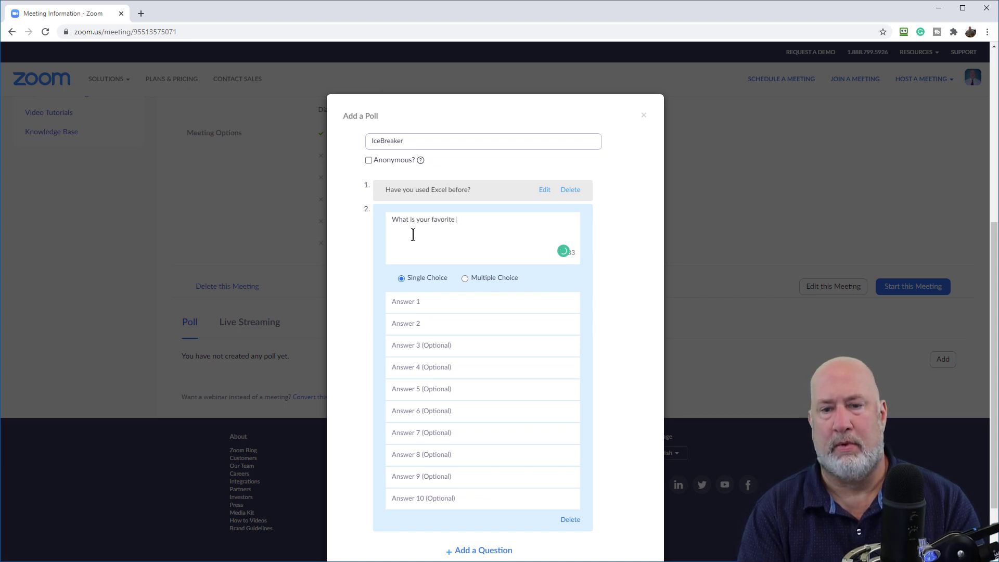
pyautogui.write(' excel')
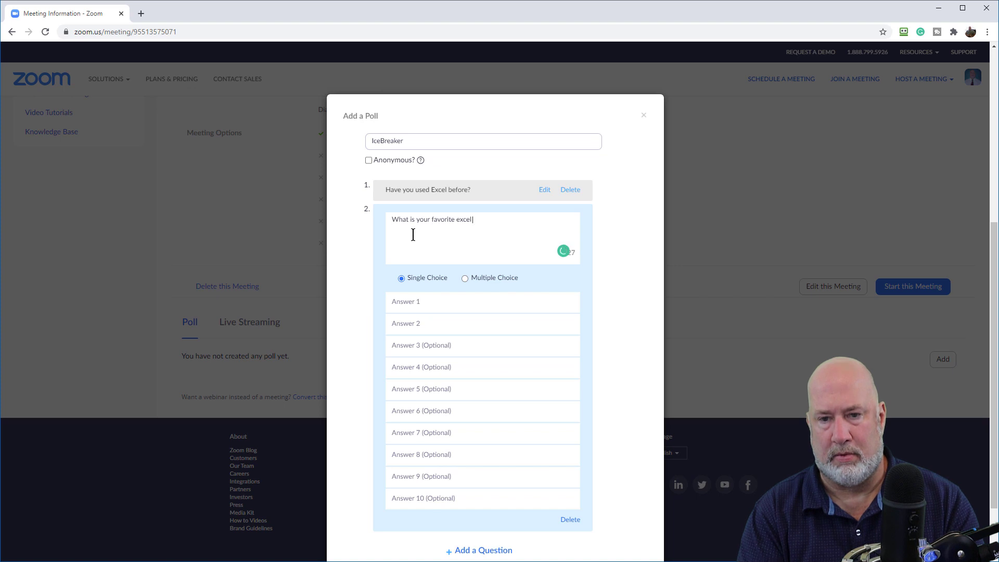
pyautogui.write(' features?')
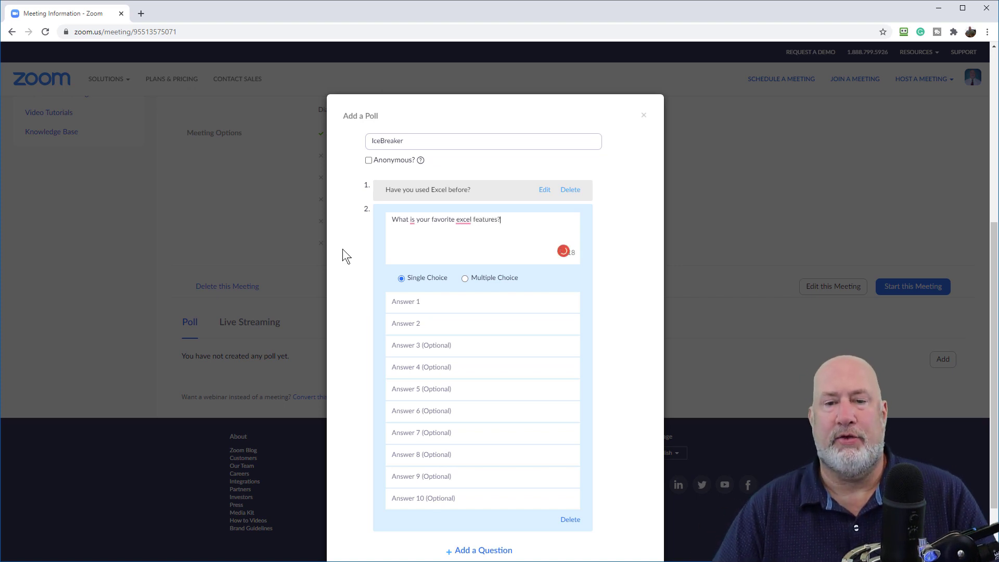
pyautogui.moveTo(461, 223)
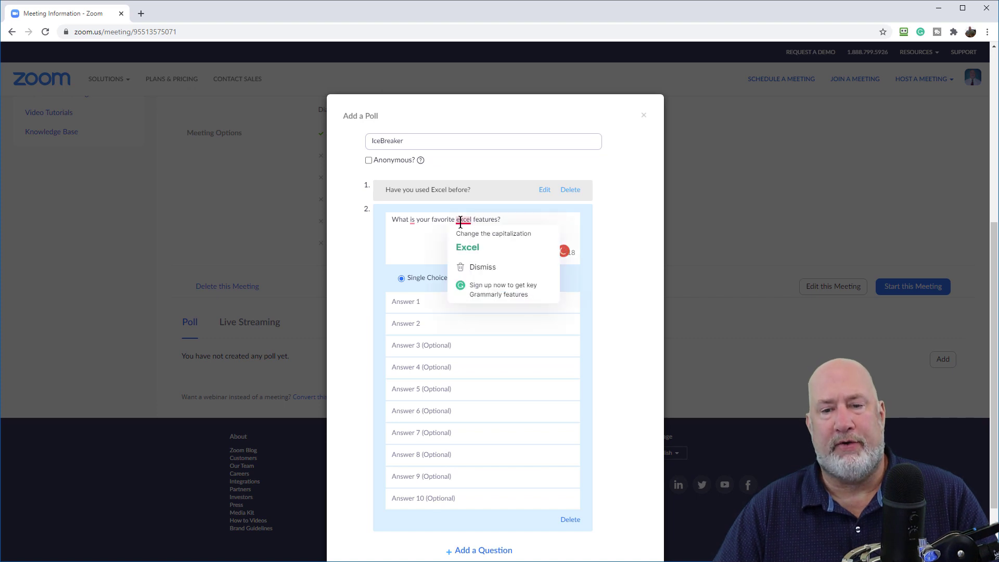
pyautogui.click(466, 247)
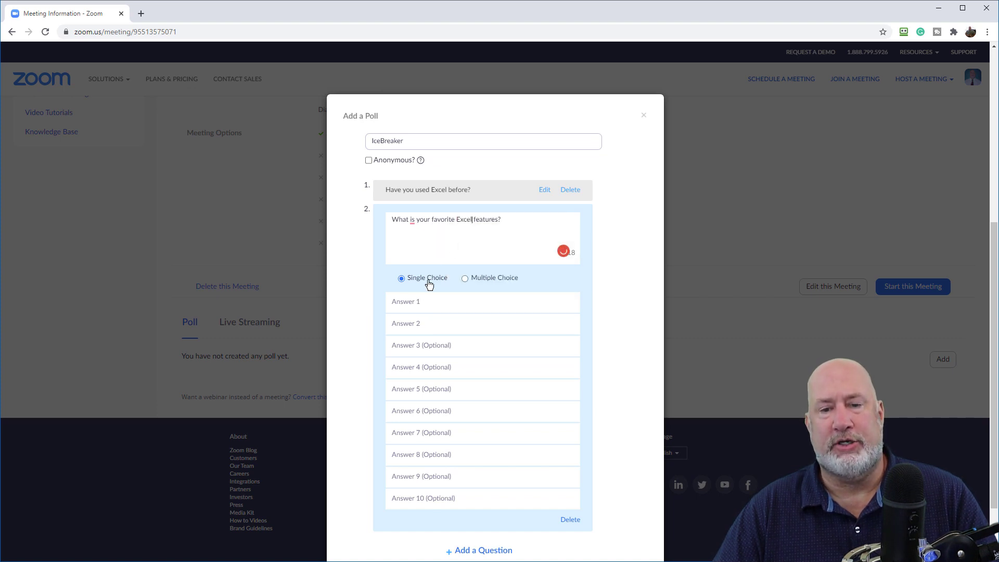
# Make the second question multiple choice with the answers "PT", "sorting" and "charts", and save the poll
pyautogui.click(464, 279)
pyautogui.click(455, 307)
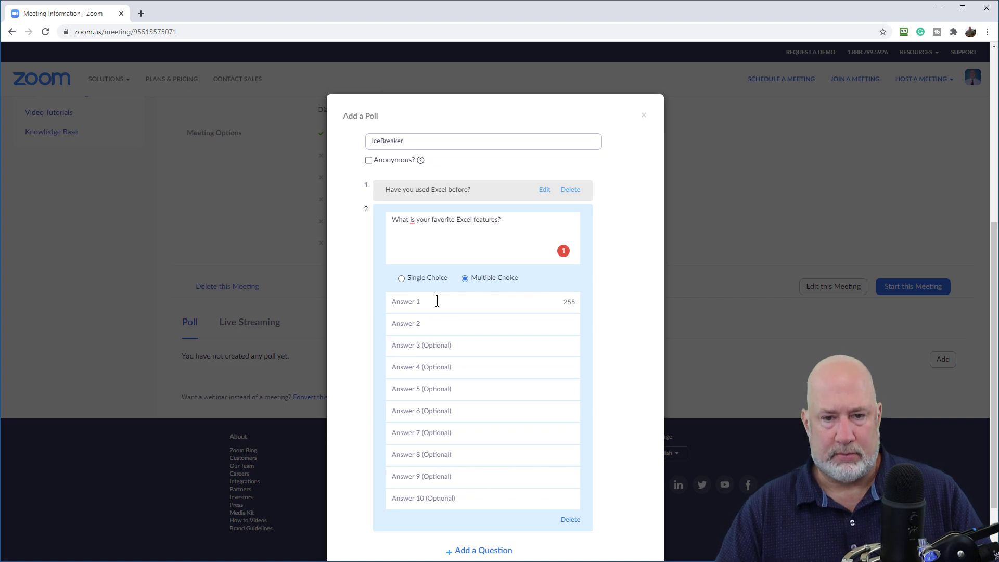
pyautogui.write('A')
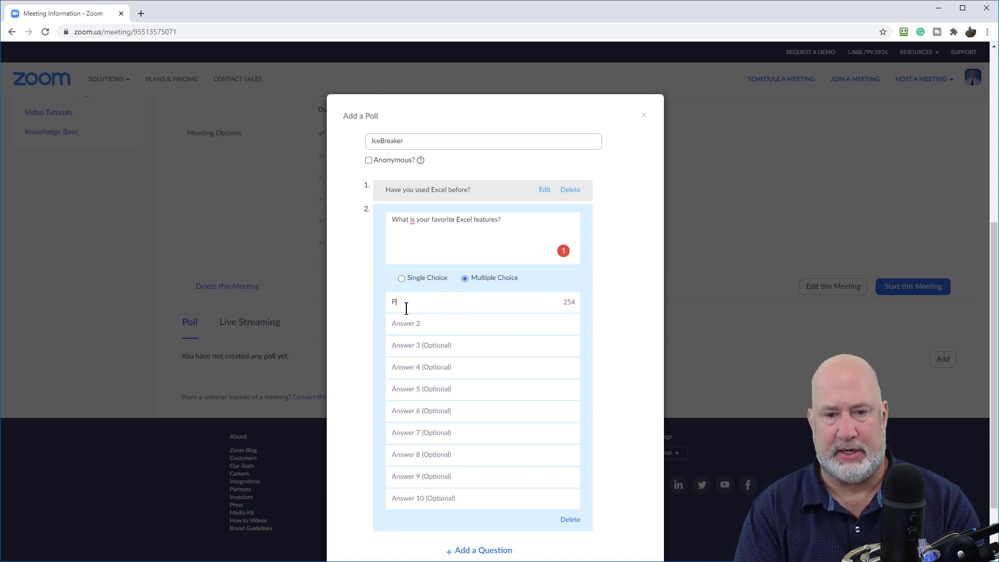
pyautogui.write('PT')
pyautogui.press('Tab')
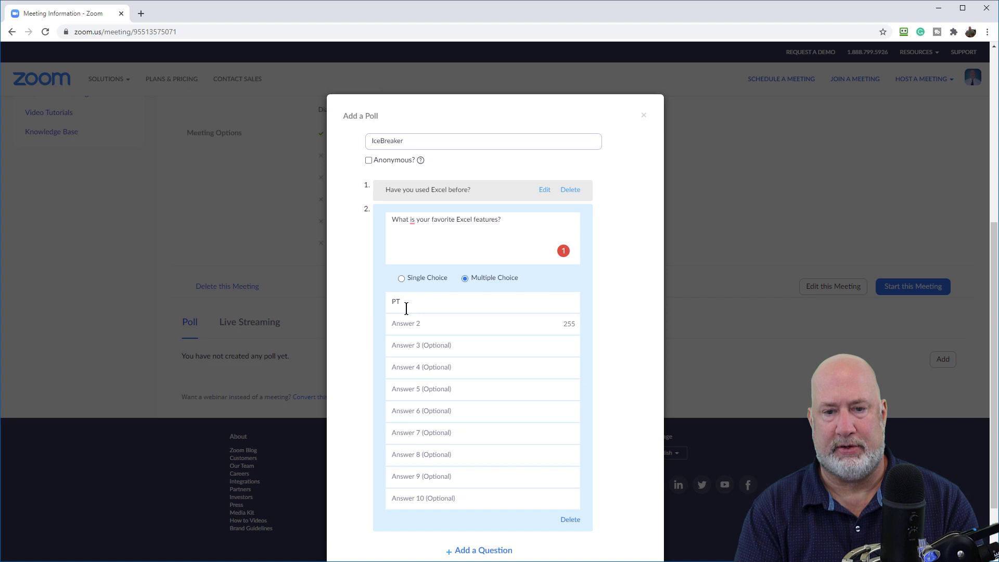
pyautogui.write('sorting')
pyautogui.press('Tab')
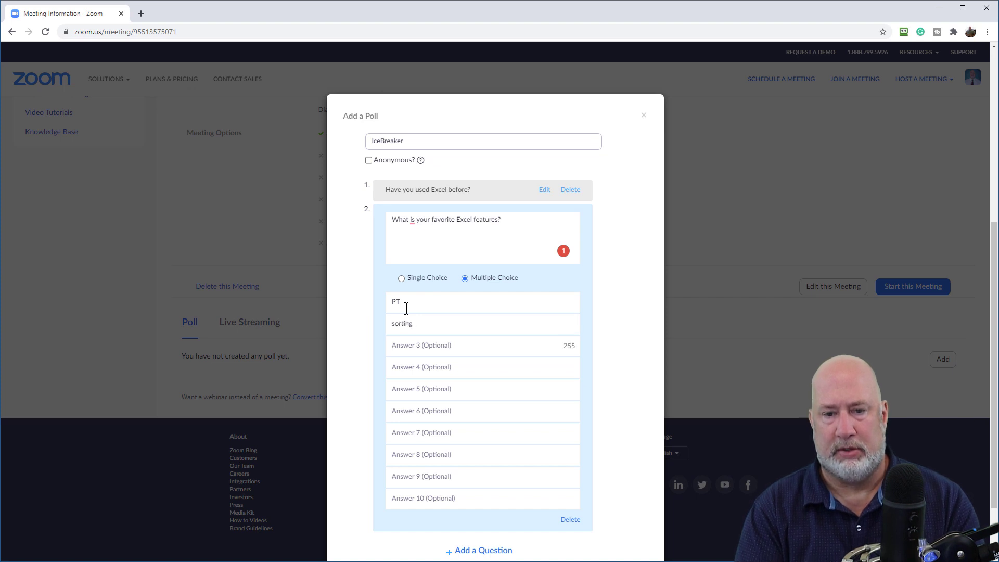
pyautogui.write('charts')
pyautogui.scroll(-2, 442, 408)
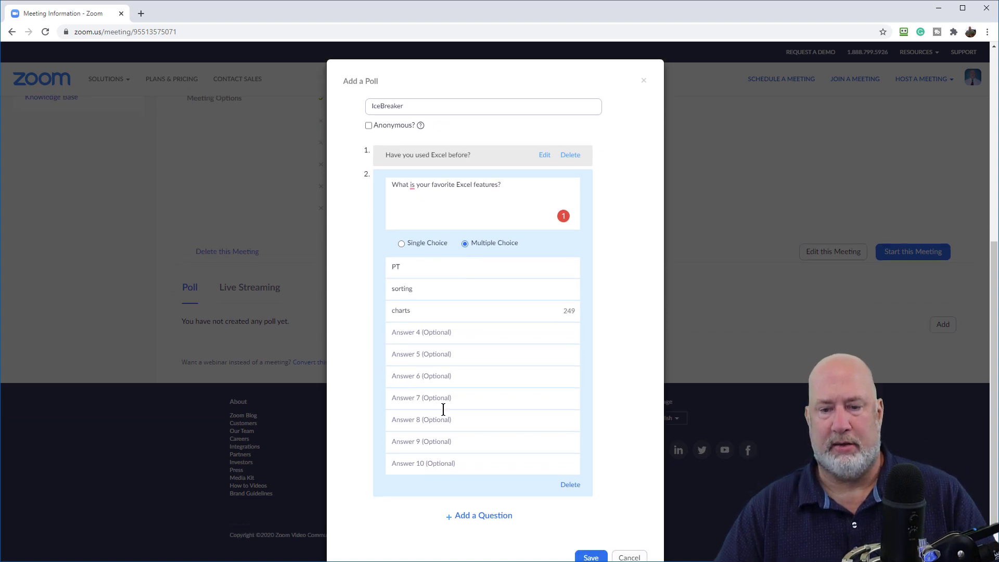
pyautogui.click(591, 515)
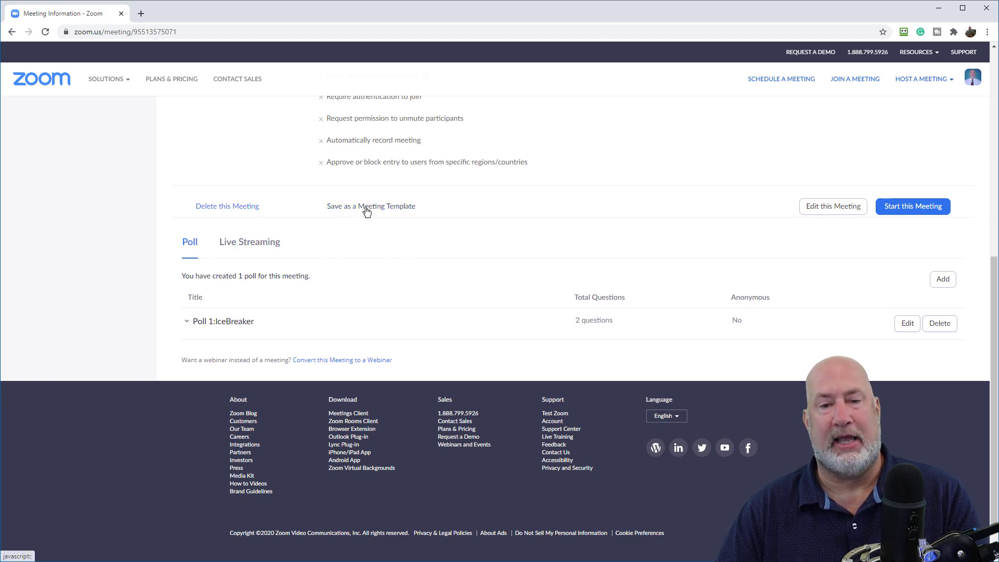
# Save the meeting with its poll as a meeting template named "Excel Poll Question"
pyautogui.scroll(8, 367, 210)
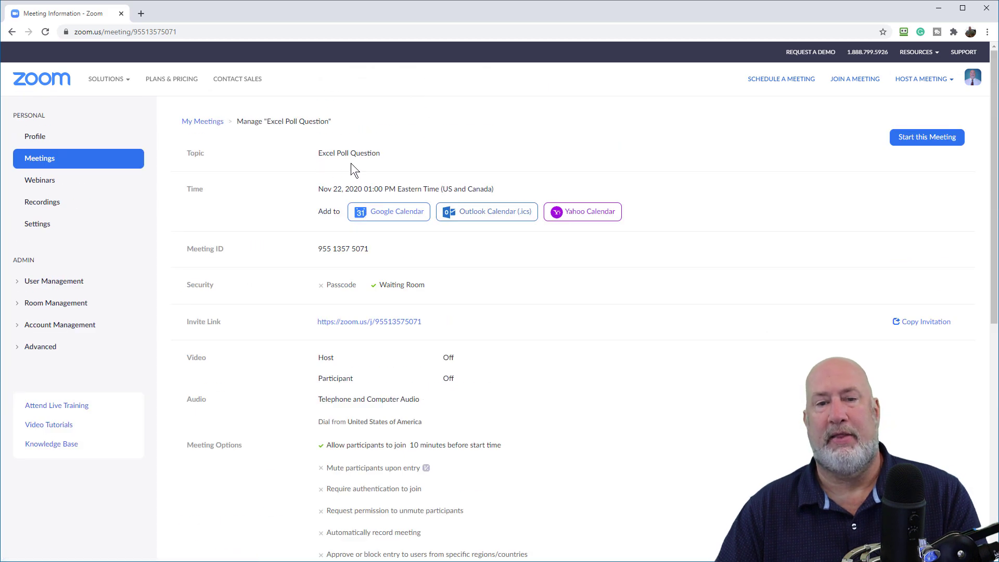
pyautogui.scroll(-8, 397, 235)
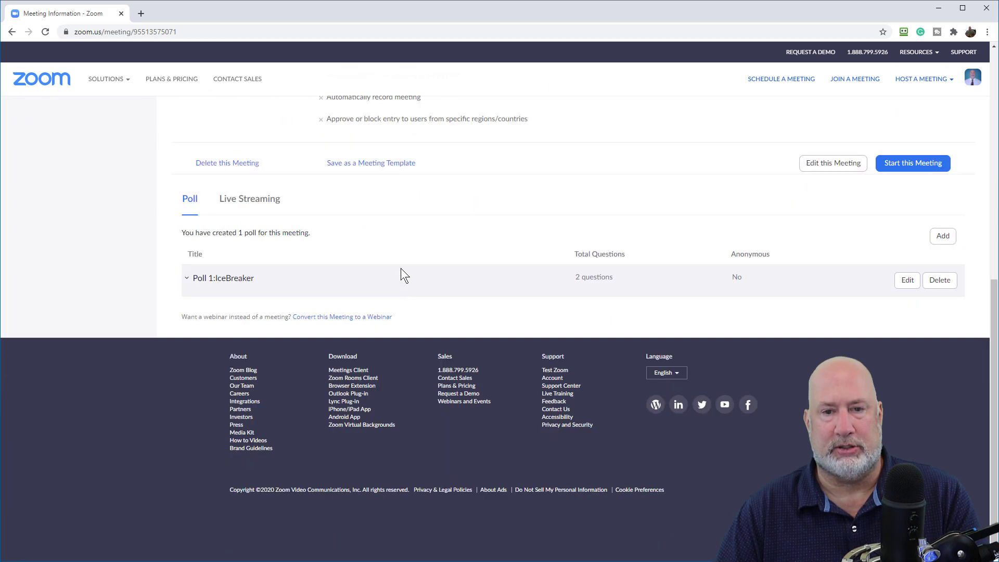
pyautogui.click(377, 164)
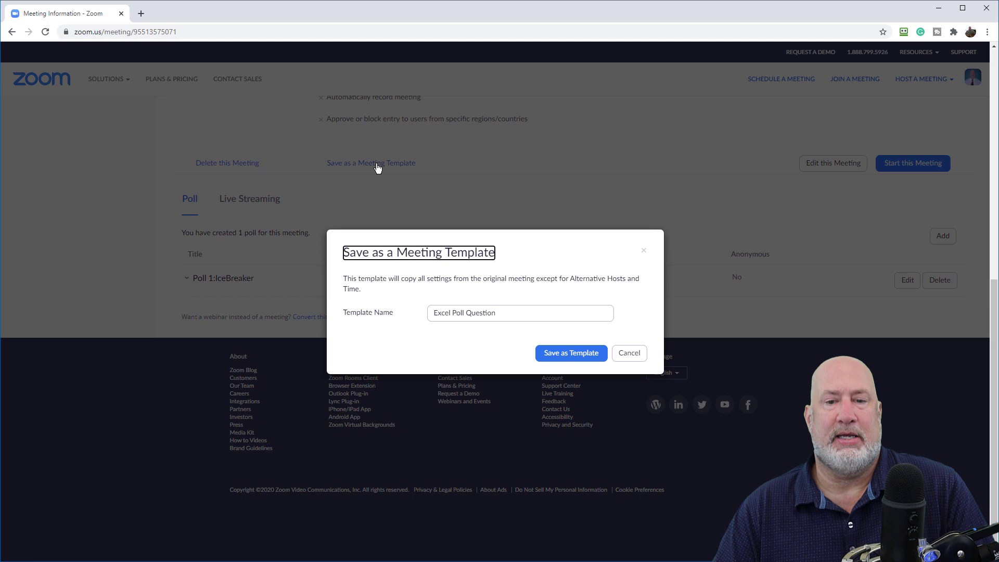
pyautogui.click(563, 356)
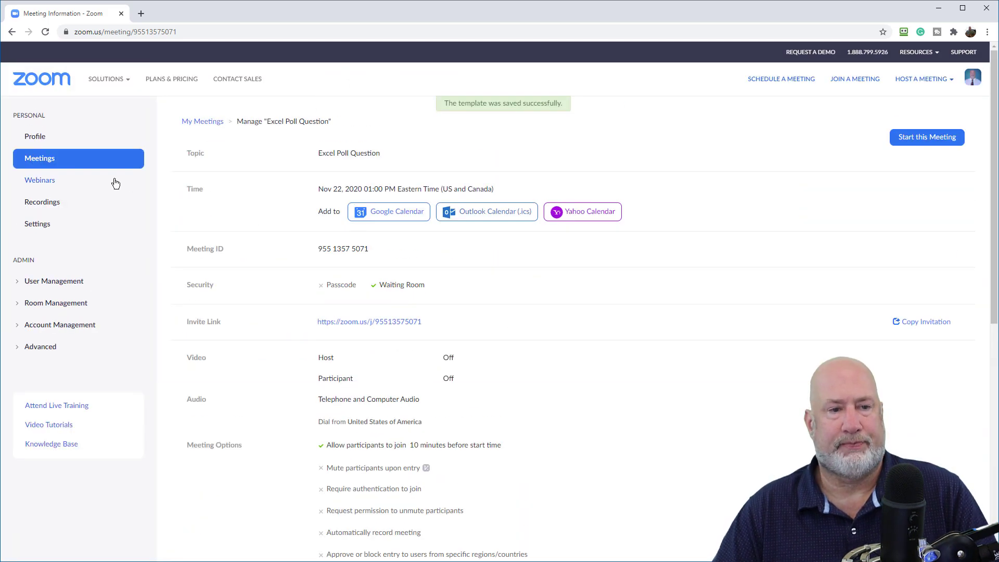
# Delete the "Excel Poll Question" meeting from the upcoming meetings
pyautogui.click(41, 159)
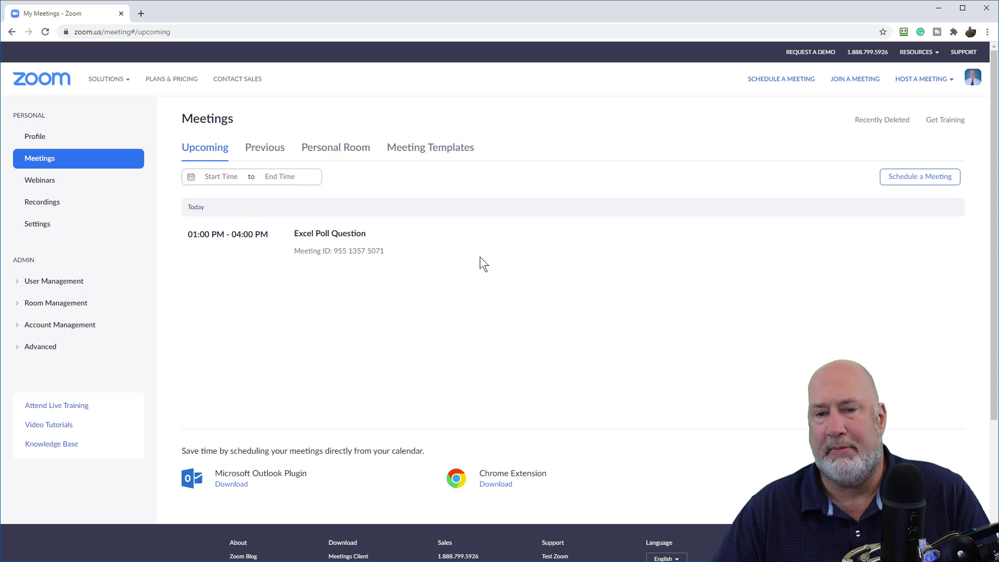
pyautogui.moveTo(493, 245)
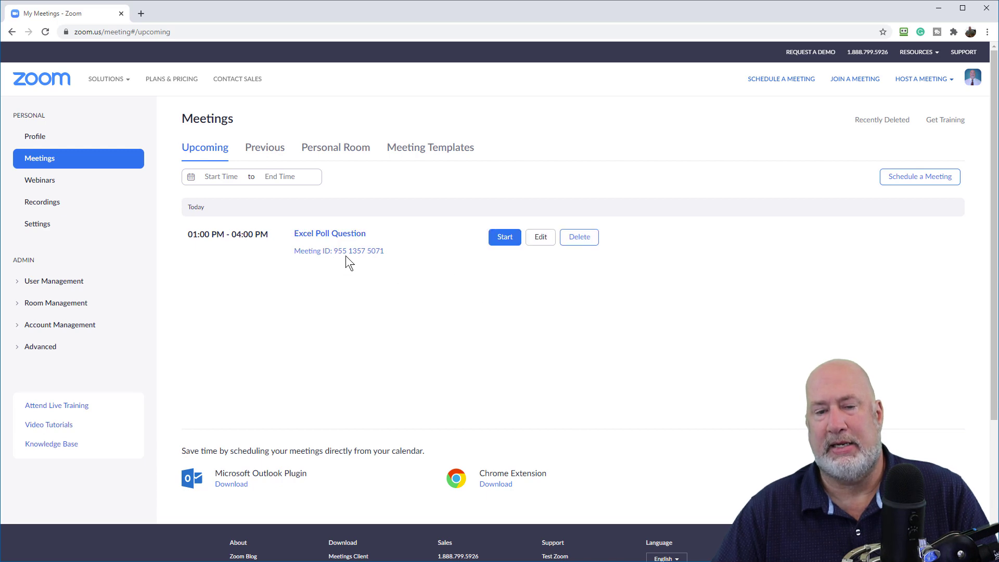
pyautogui.click(579, 240)
pyautogui.click(564, 206)
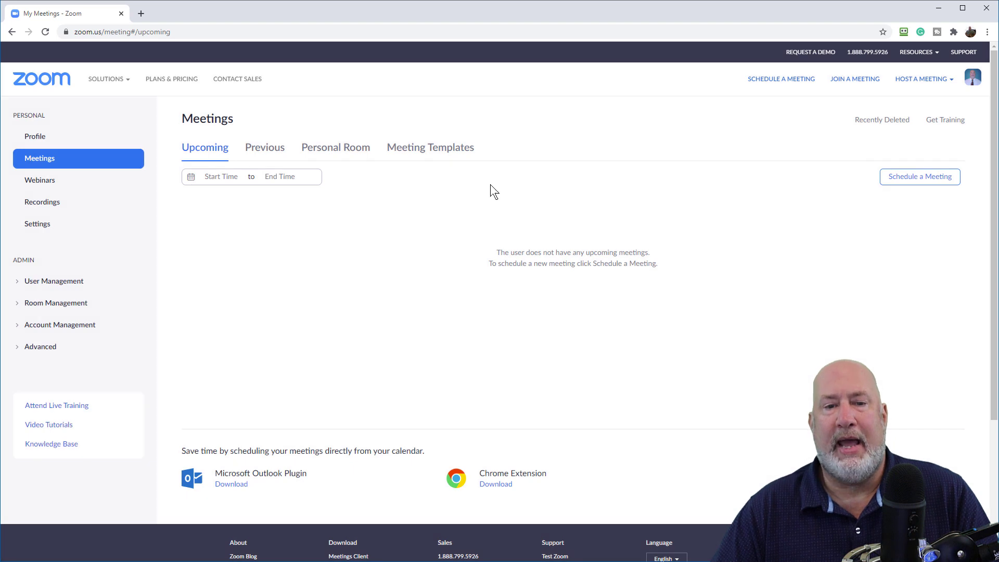
# Check the list of saved meeting templates and start scheduling a new meeting
pyautogui.click(456, 155)
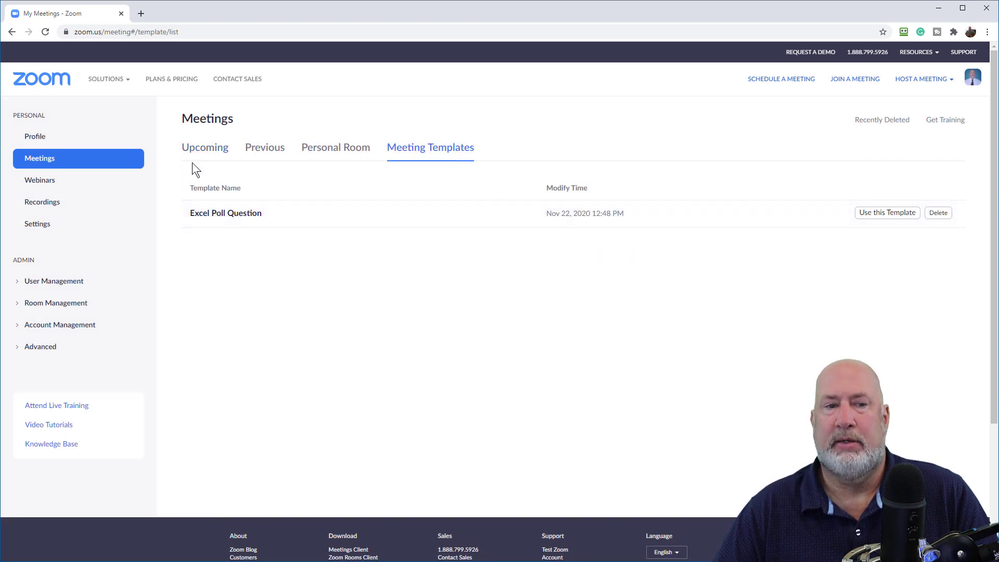
pyautogui.click(65, 156)
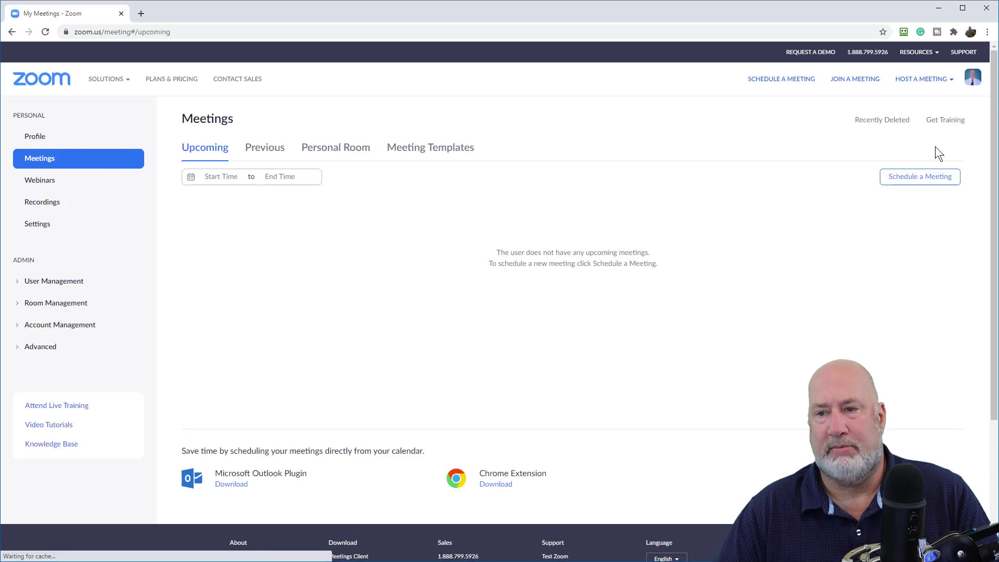
pyautogui.click(923, 177)
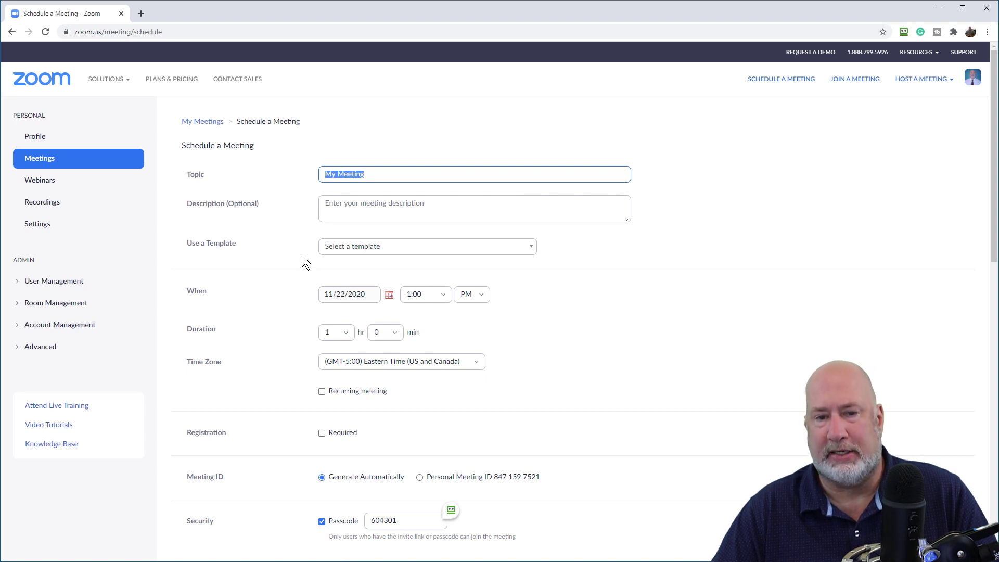
pyautogui.write('Ex')
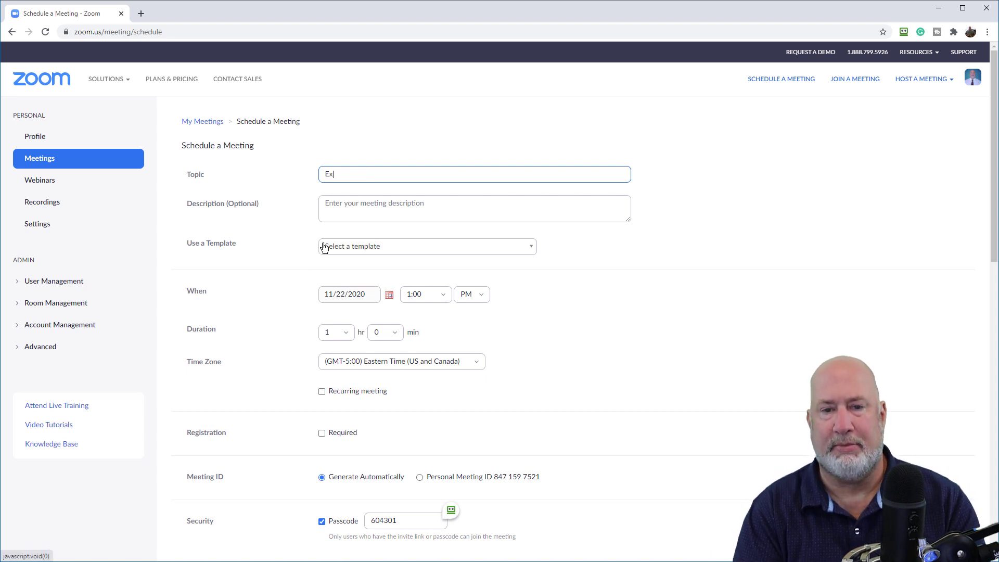
pyautogui.press('BackSpace')
pyautogui.press('BackSpace')
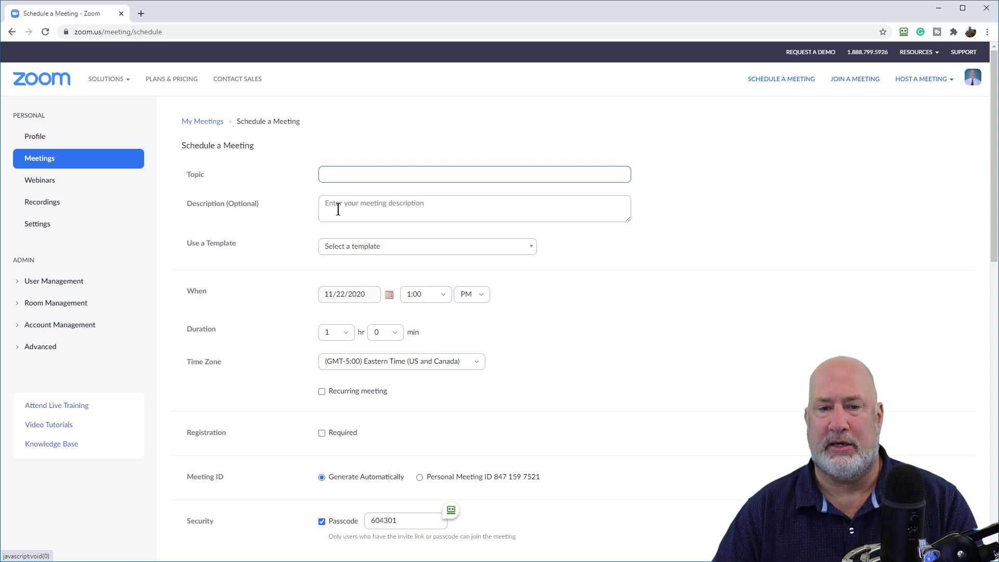
# Apply the "Excel Poll Question" template to the new meeting and set its topic to "Excel training - 3/22/2022"
pyautogui.click(410, 254)
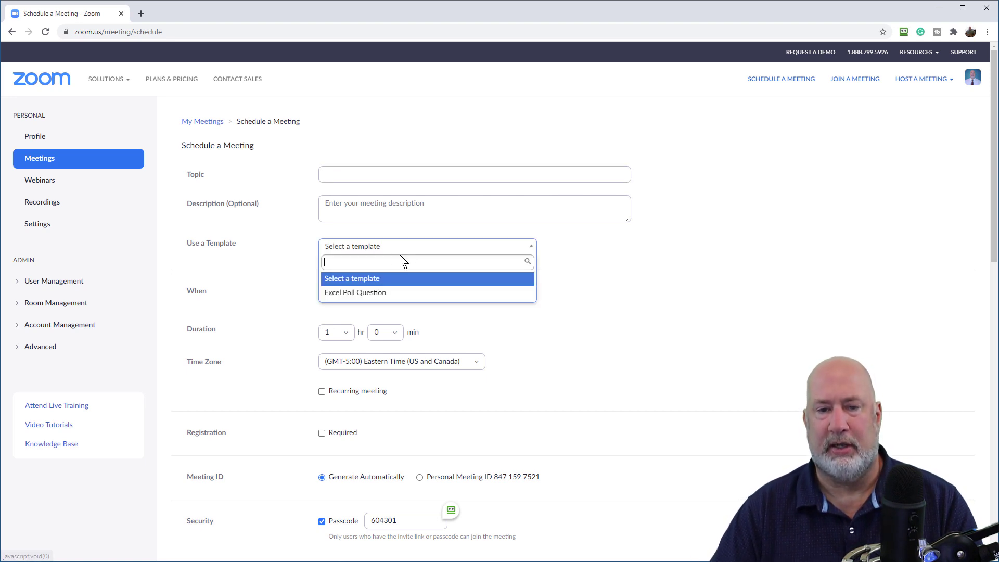
pyautogui.click(368, 293)
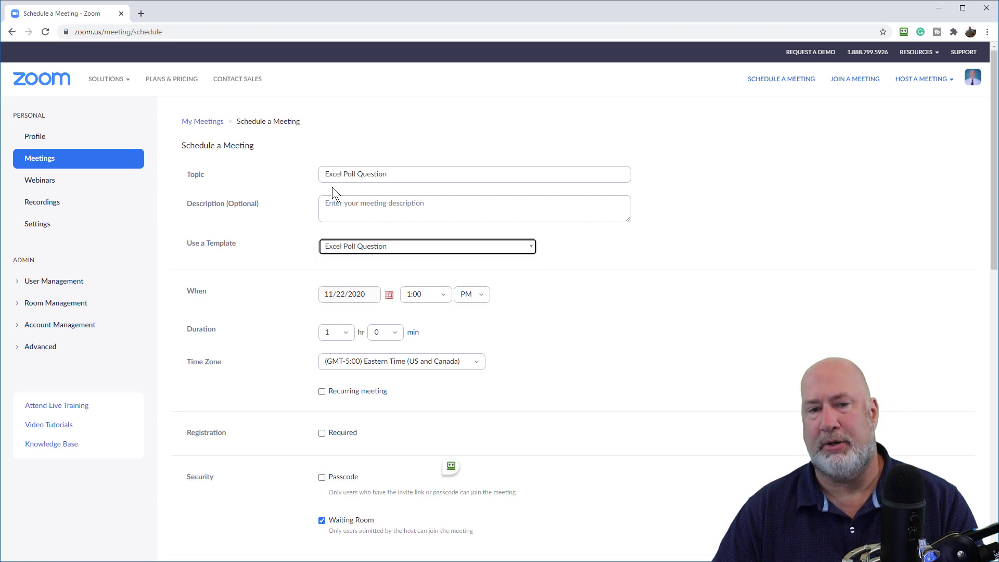
pyautogui.moveTo(390, 174); pyautogui.dragTo(290, 172)
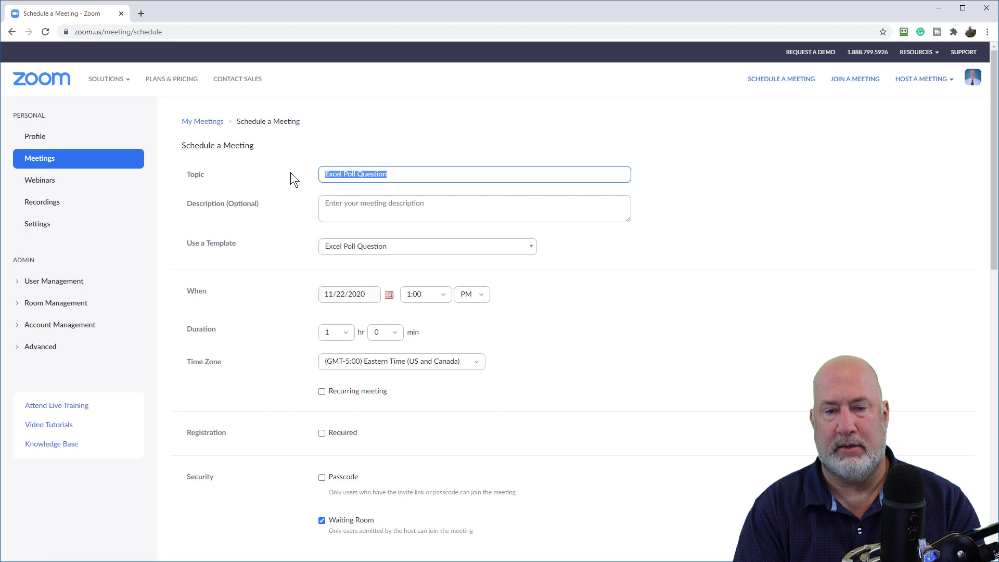
pyautogui.write('Excel ')
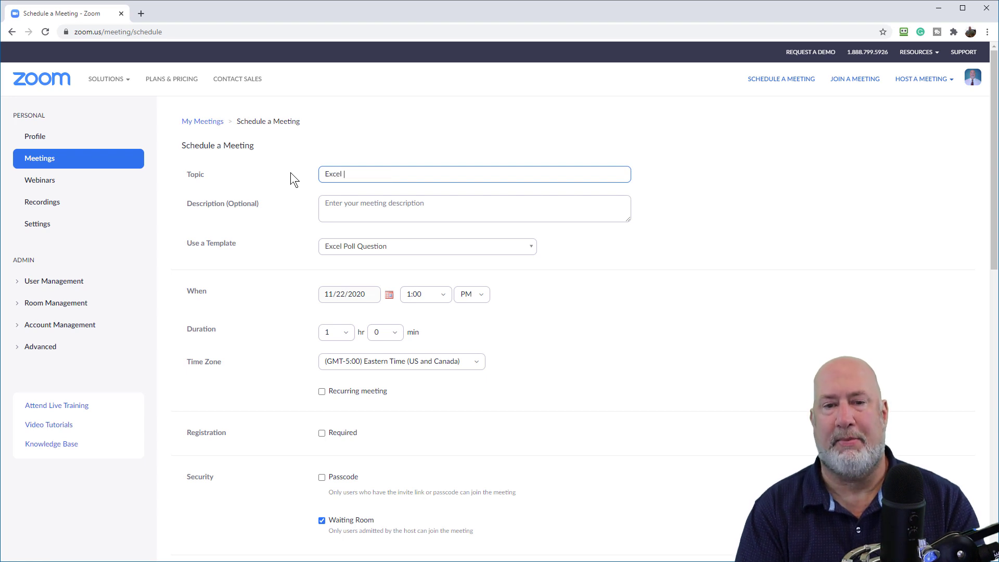
pyautogui.write('training')
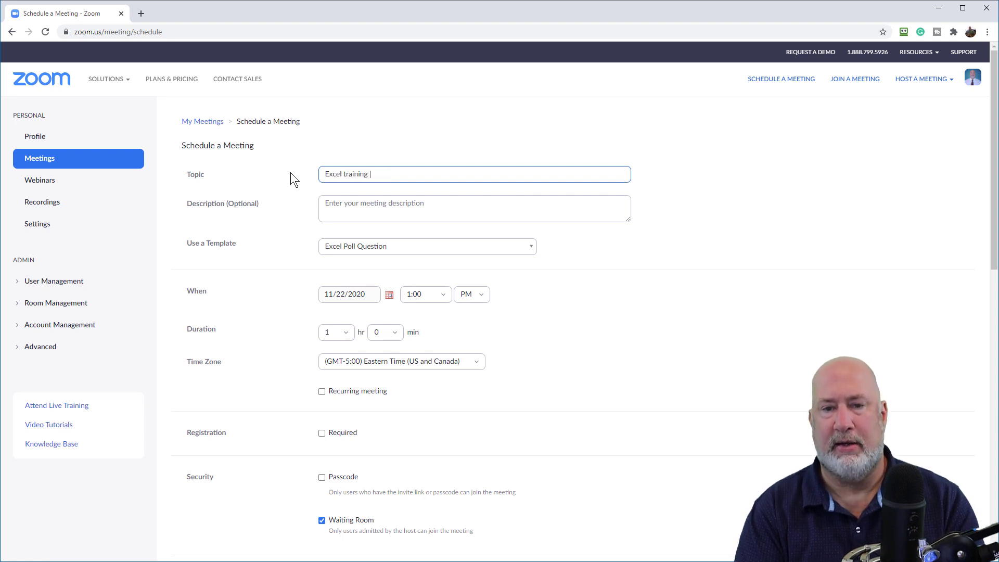
pyautogui.write(' - 3')
pyautogui.press('BackSpace')
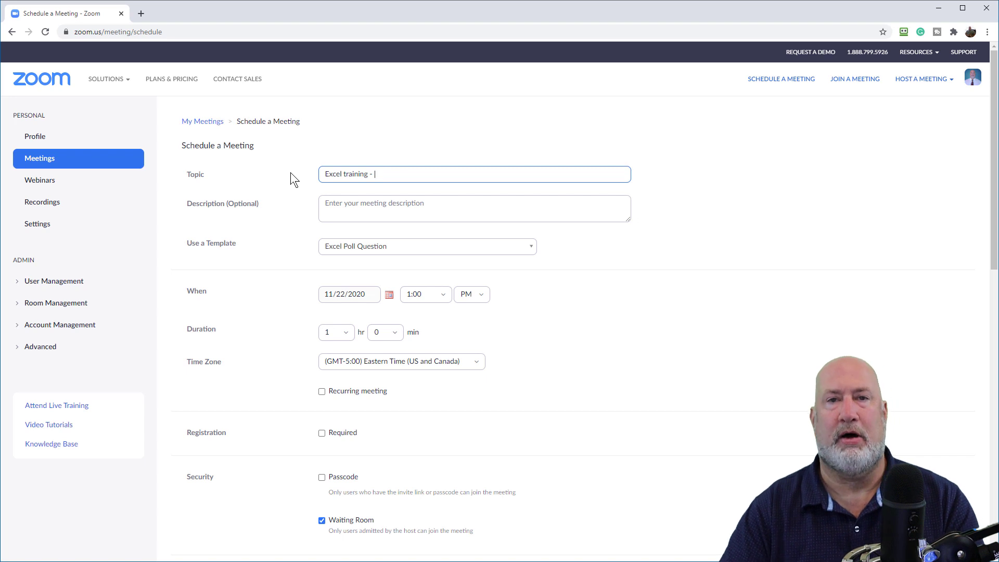
pyautogui.write('3/22/2022')
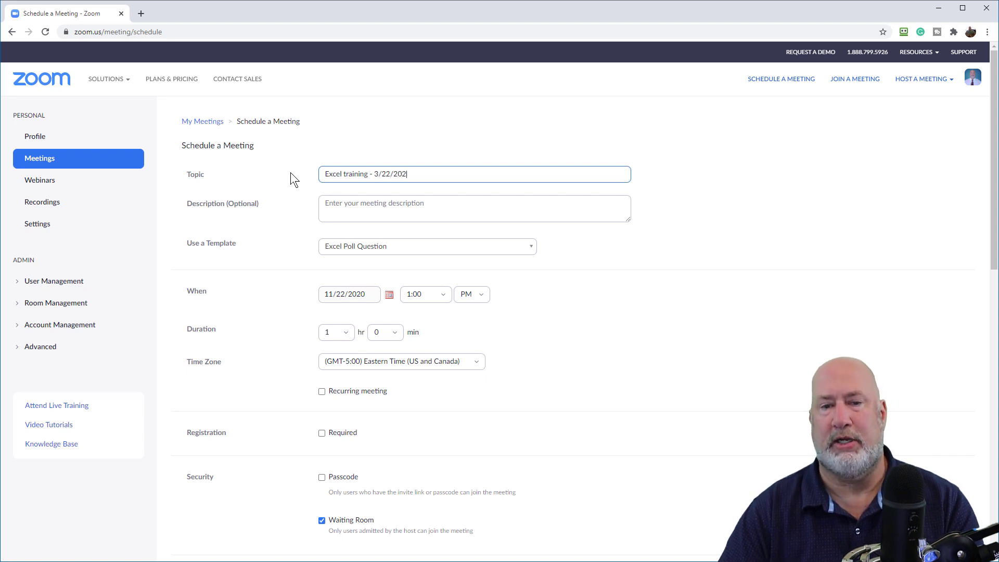
# Review the schedule, security, video, audio and meeting options filled in from the template for the new meeting
pyautogui.click(359, 207)
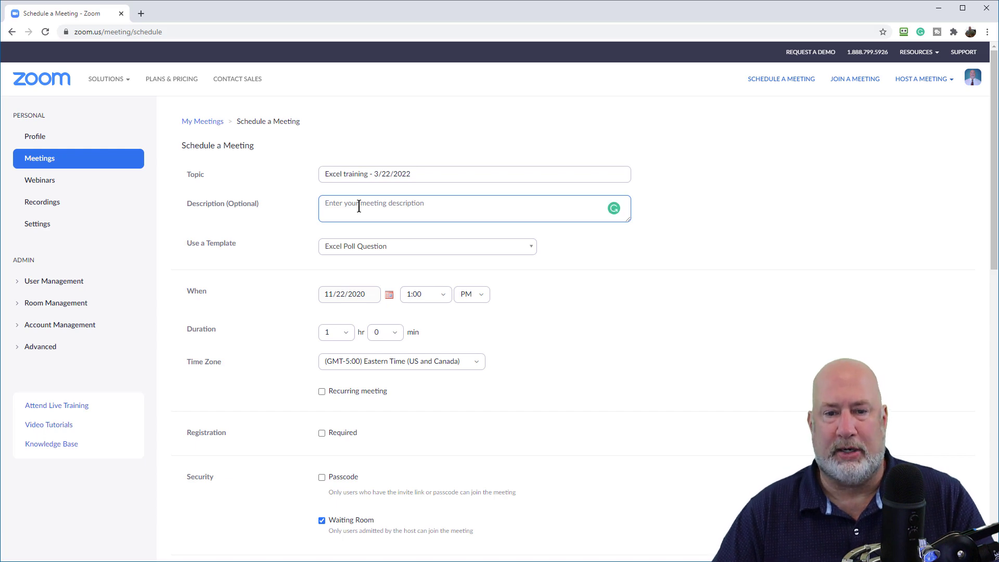
pyautogui.scroll(-3, 359, 209)
pyautogui.scroll(-5, 358, 220)
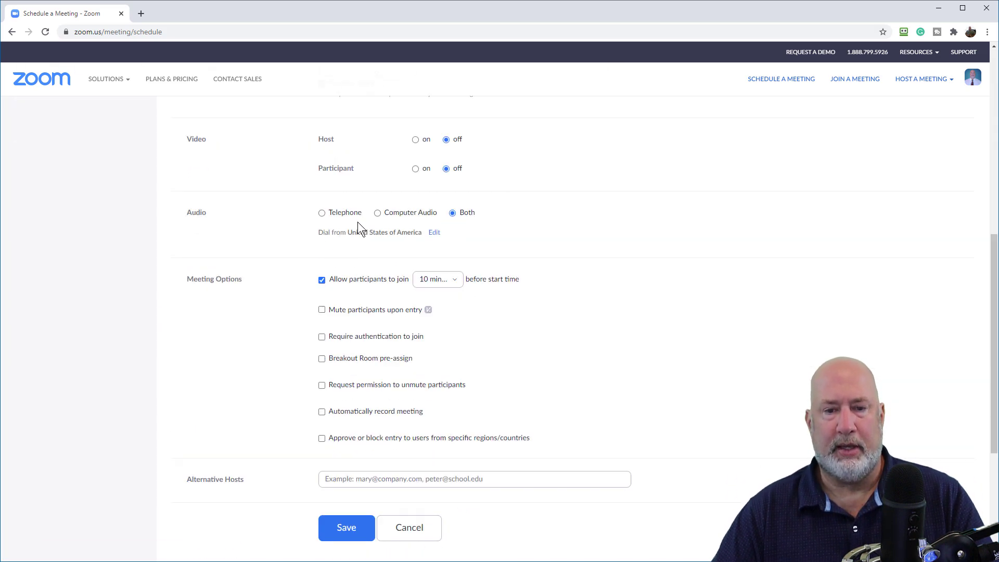
pyautogui.scroll(-1, 357, 222)
pyautogui.scroll(3, 351, 271)
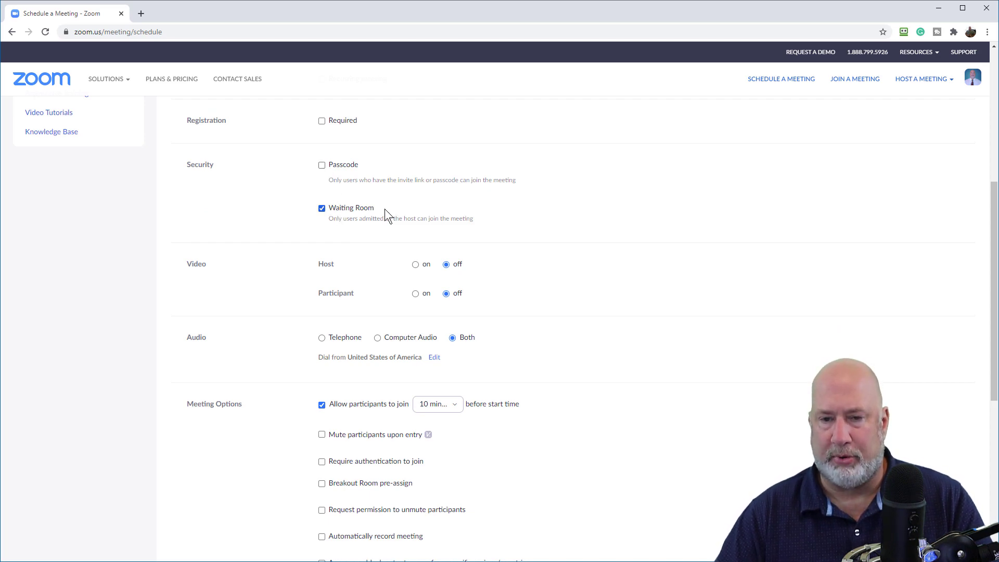
pyautogui.scroll(3, 385, 208)
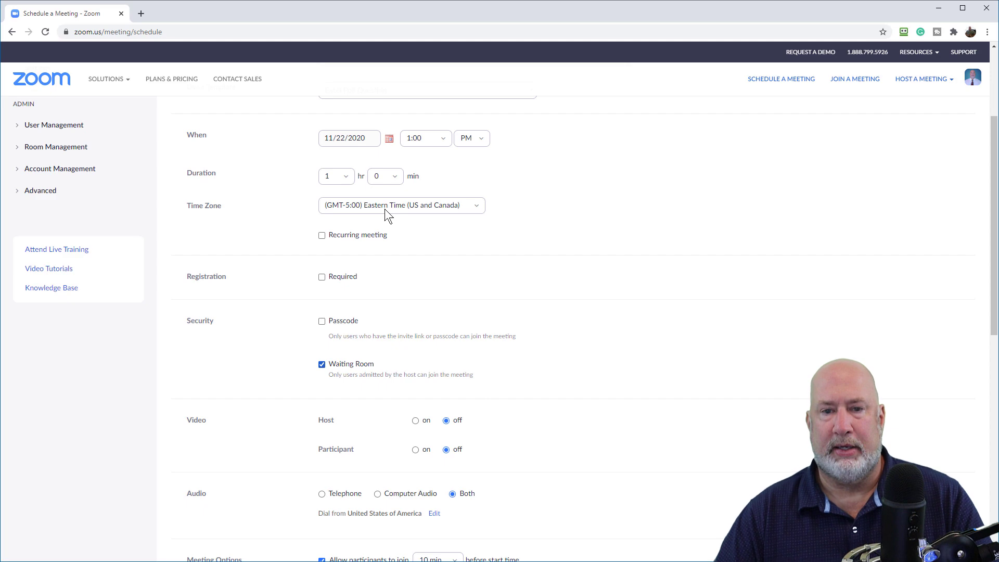
pyautogui.scroll(3, 482, 211)
pyautogui.click(483, 211)
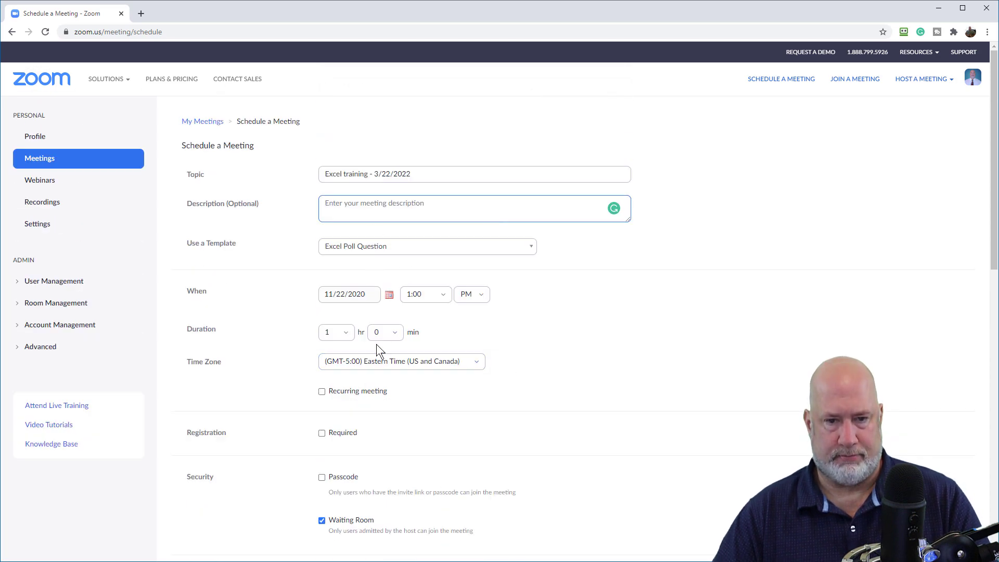
# Set the meeting duration to 3 hours and save the new meeting
pyautogui.click(347, 337)
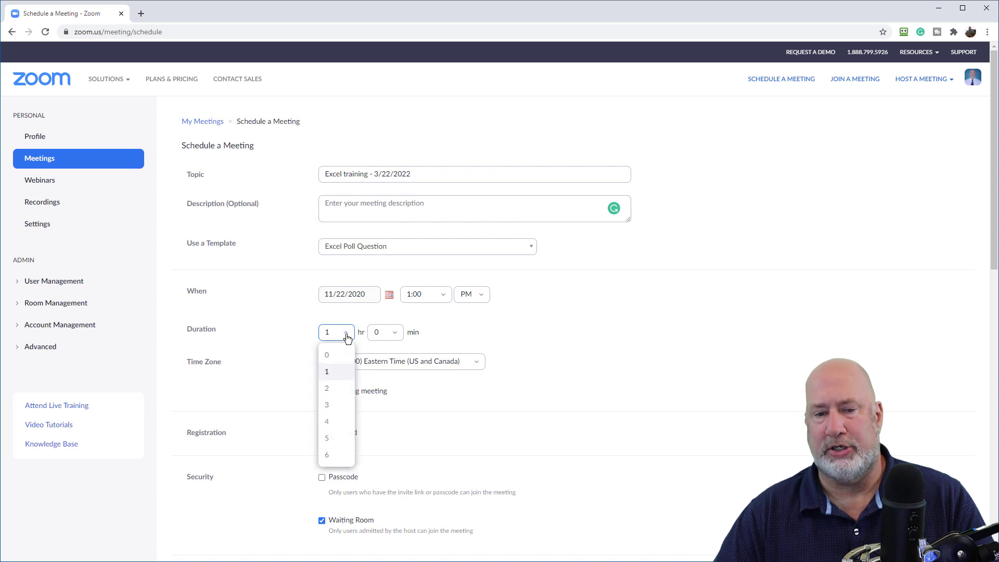
pyautogui.click(335, 404)
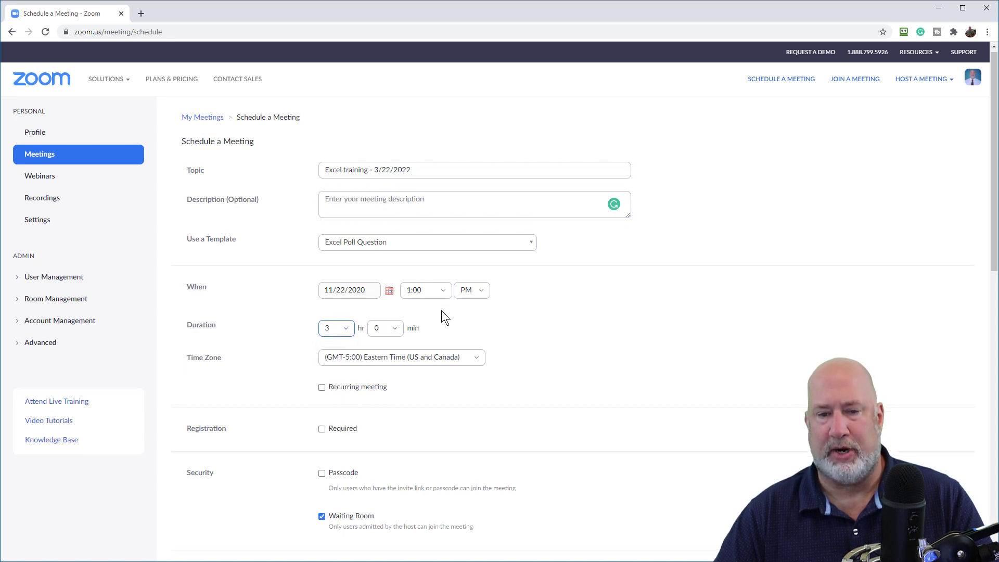
pyautogui.scroll(-3, 442, 310)
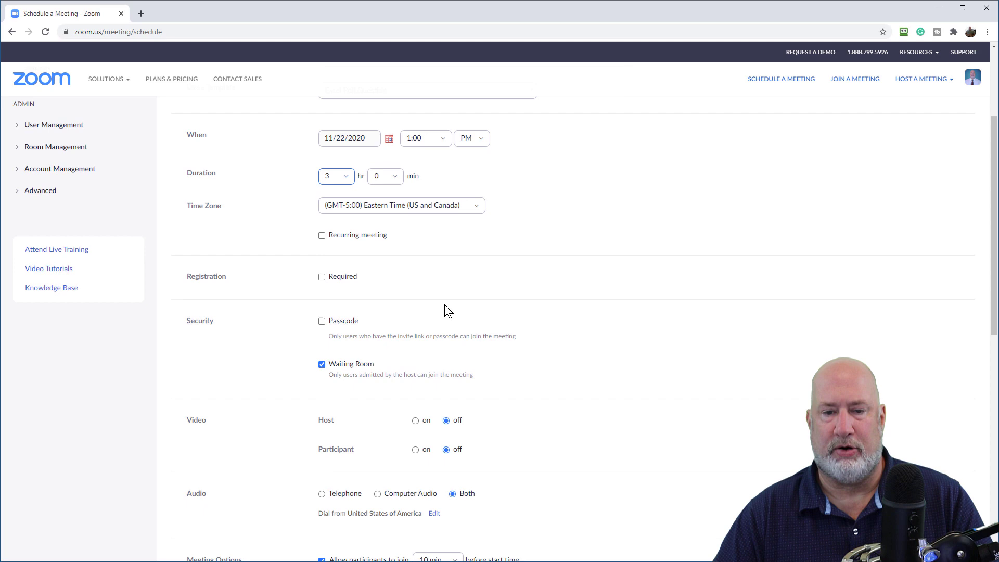
pyautogui.scroll(-3, 444, 305)
pyautogui.scroll(-3, 448, 262)
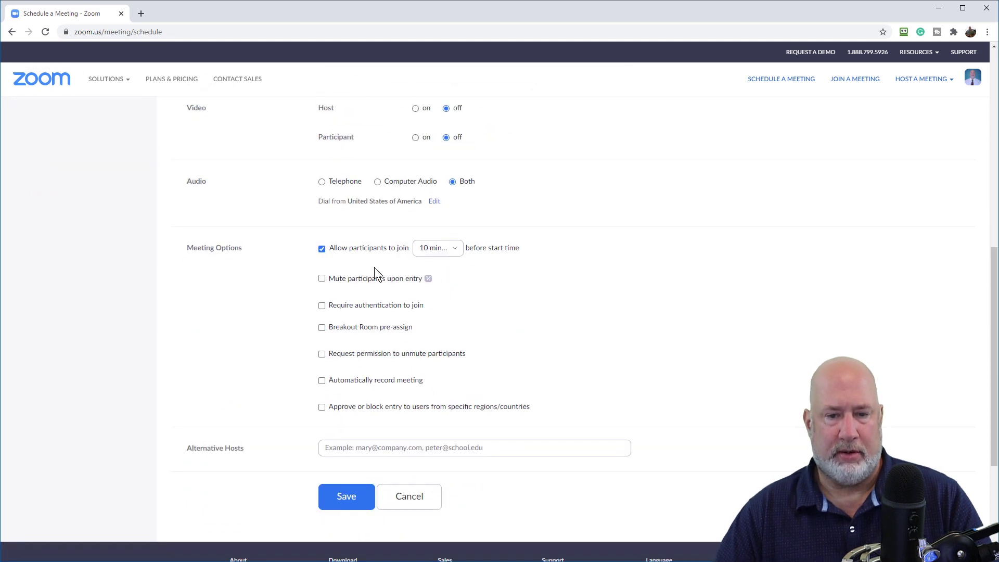
pyautogui.scroll(-3, 374, 267)
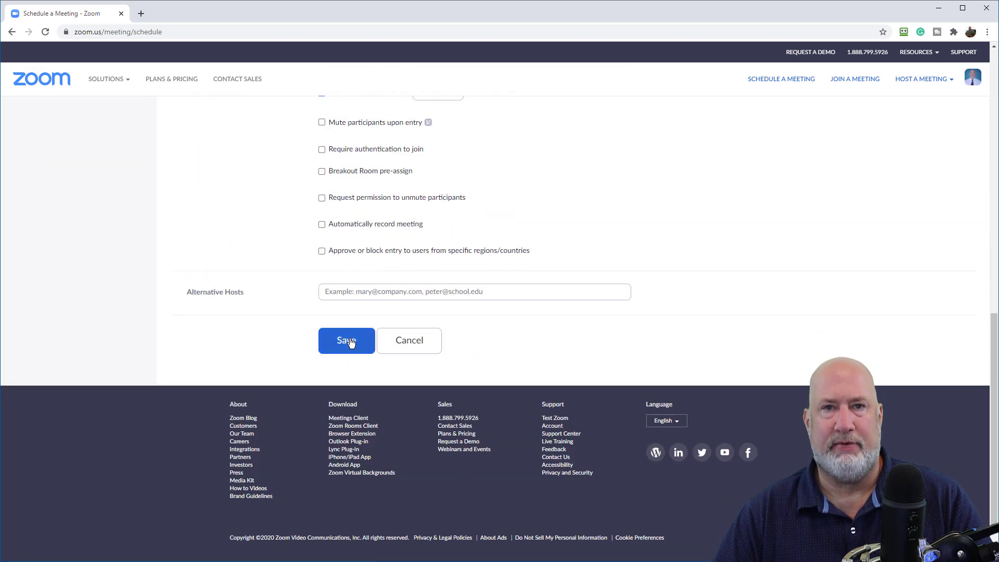
pyautogui.click(350, 342)
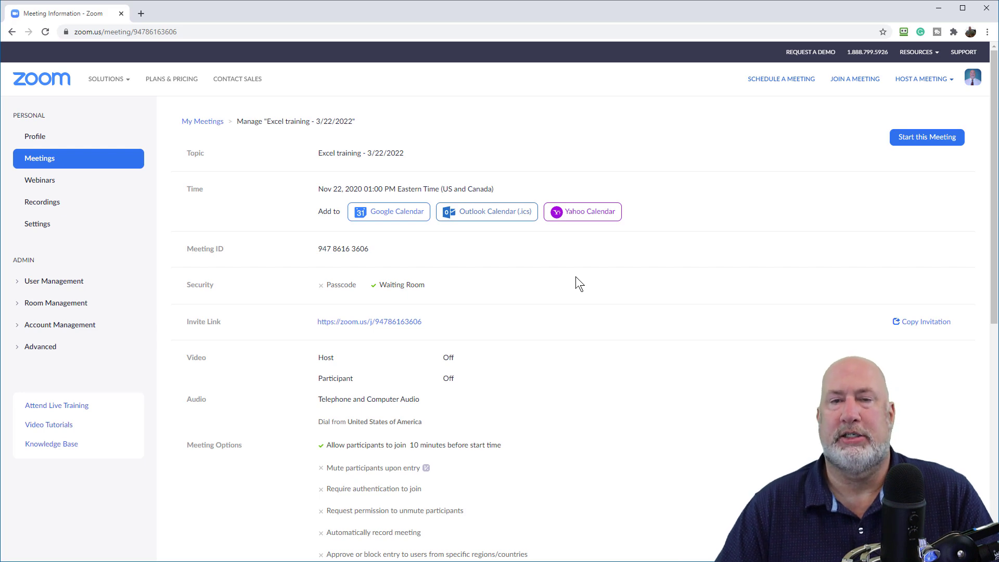
# Check the saved meeting's details for its poll and return to the list of upcoming meetings
pyautogui.scroll(-6, 575, 276)
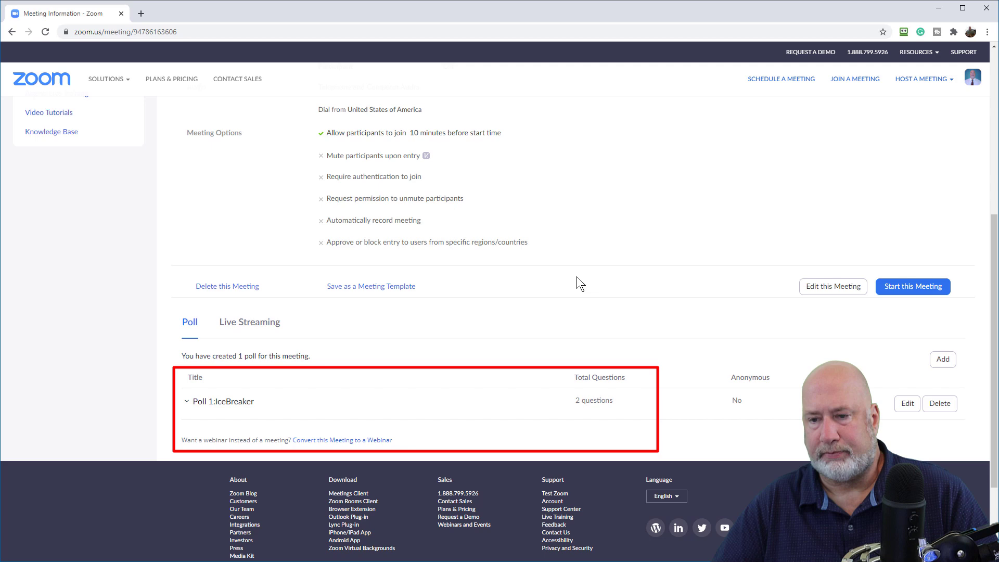
pyautogui.scroll(6, 511, 298)
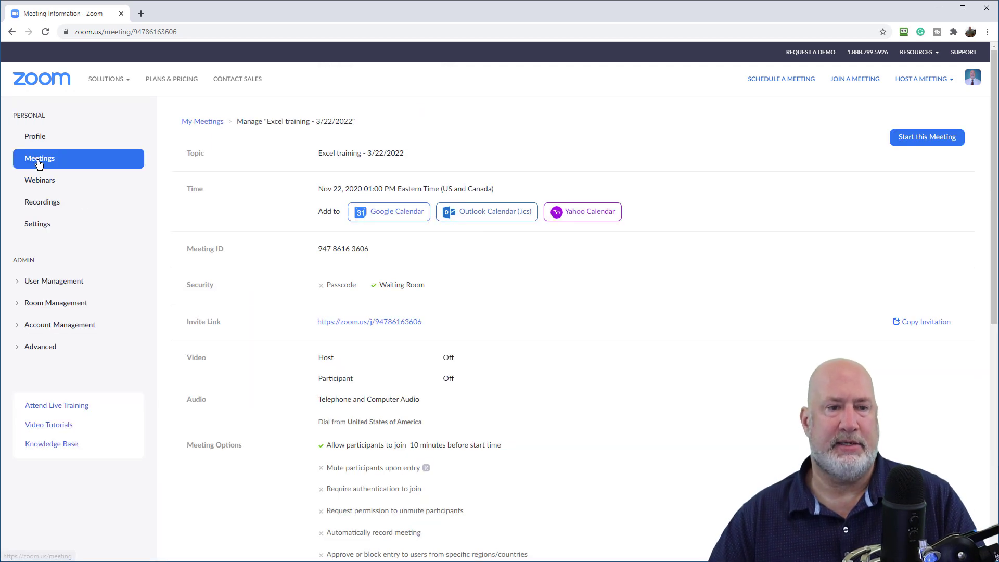
pyautogui.click(39, 162)
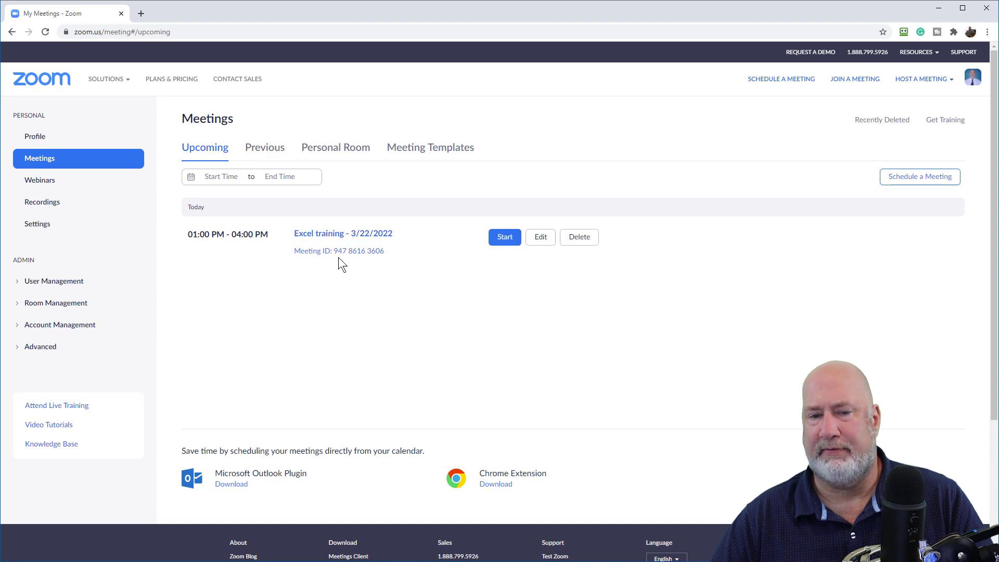
# Delete the "Excel Poll Question" template from the saved meeting templates
pyautogui.click(442, 154)
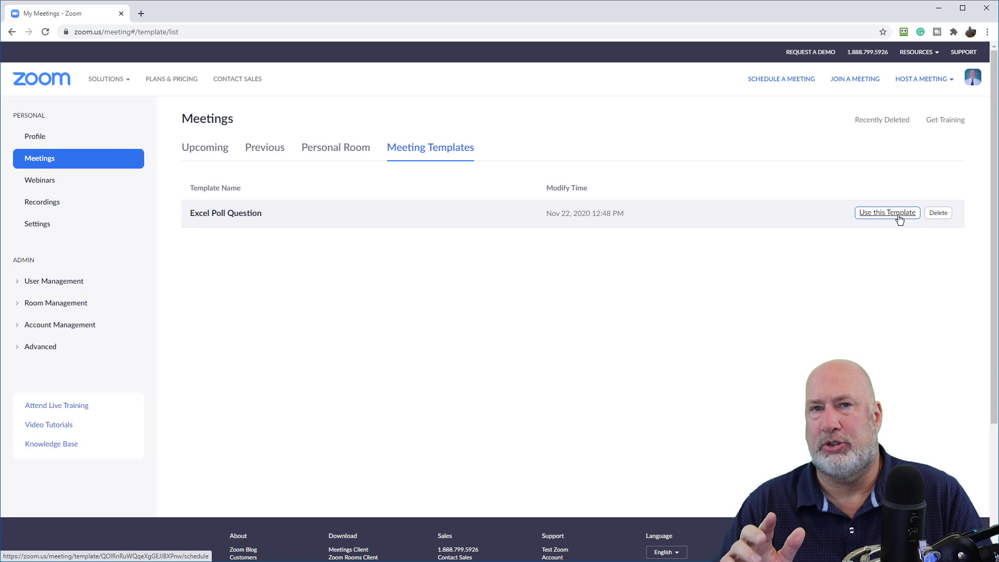
pyautogui.click(938, 220)
pyautogui.click(588, 212)
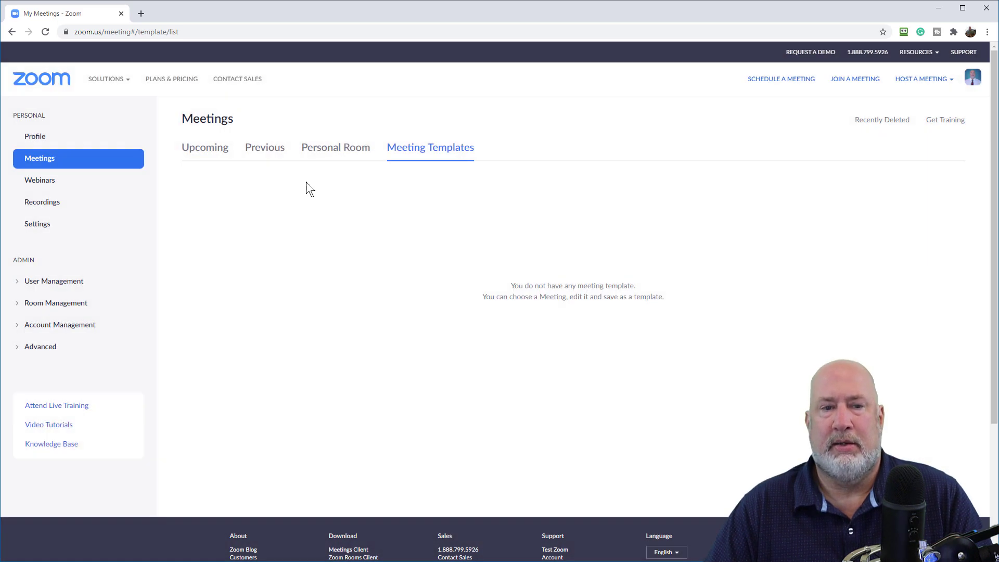
# Open the upcoming "Excel training - 3/22/2022" meeting for editing and save it without altering its settings
pyautogui.click(211, 149)
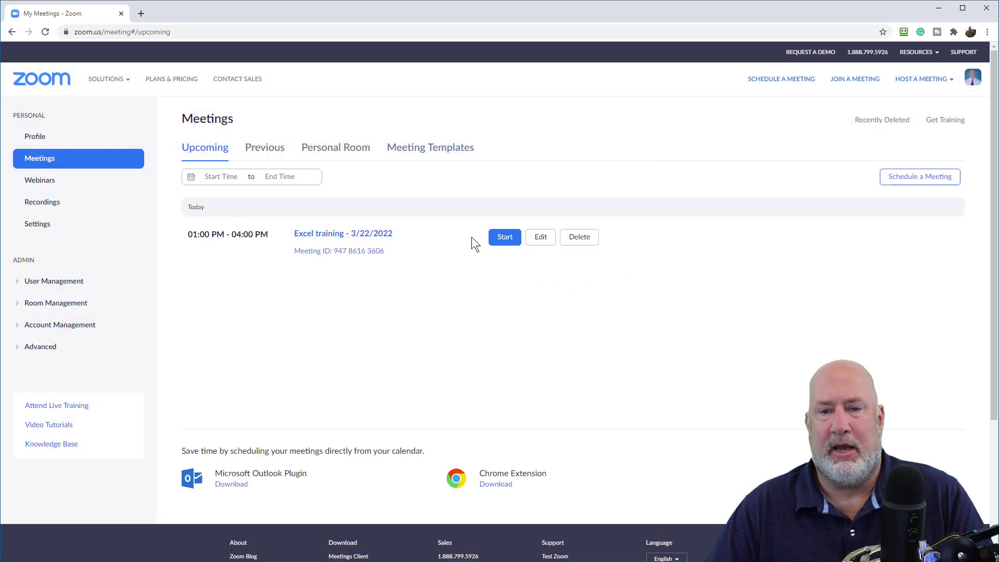
pyautogui.click(541, 238)
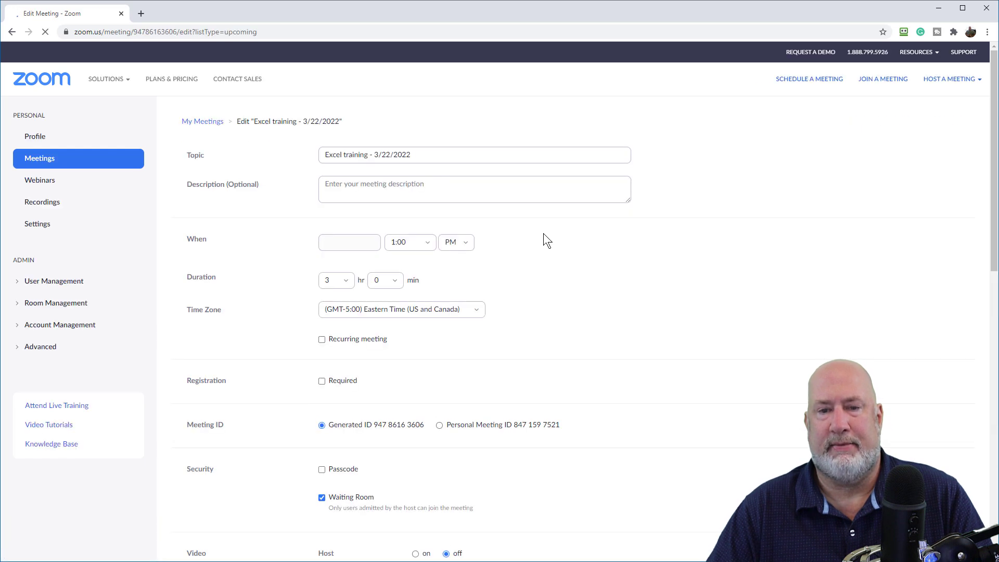
pyautogui.scroll(-15, 468, 286)
pyautogui.click(354, 329)
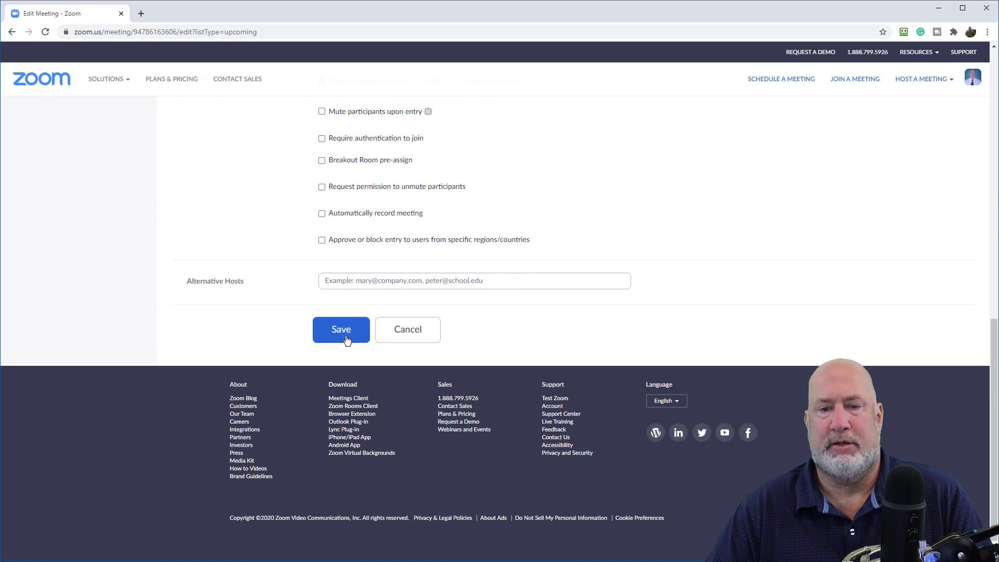